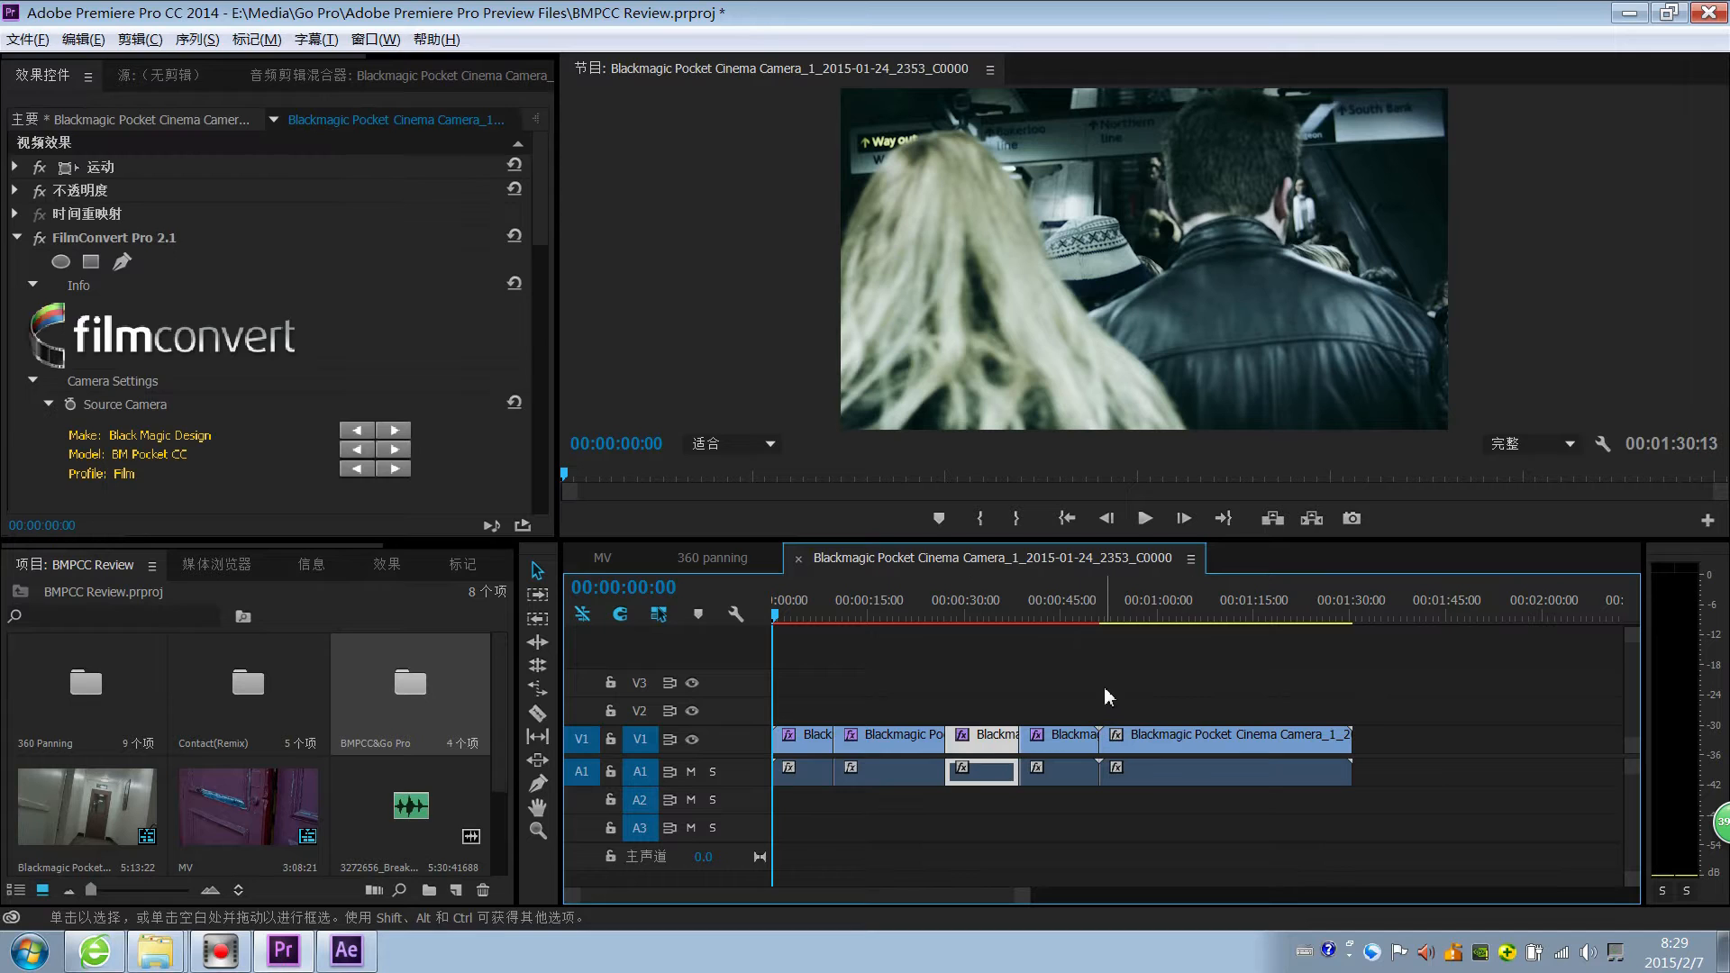
Select all clips in the timeline with the Selection tool and clear the selection
left_click(1108, 698)
left_click_drag(1344, 826, 873, 645)
left_click(1062, 664)
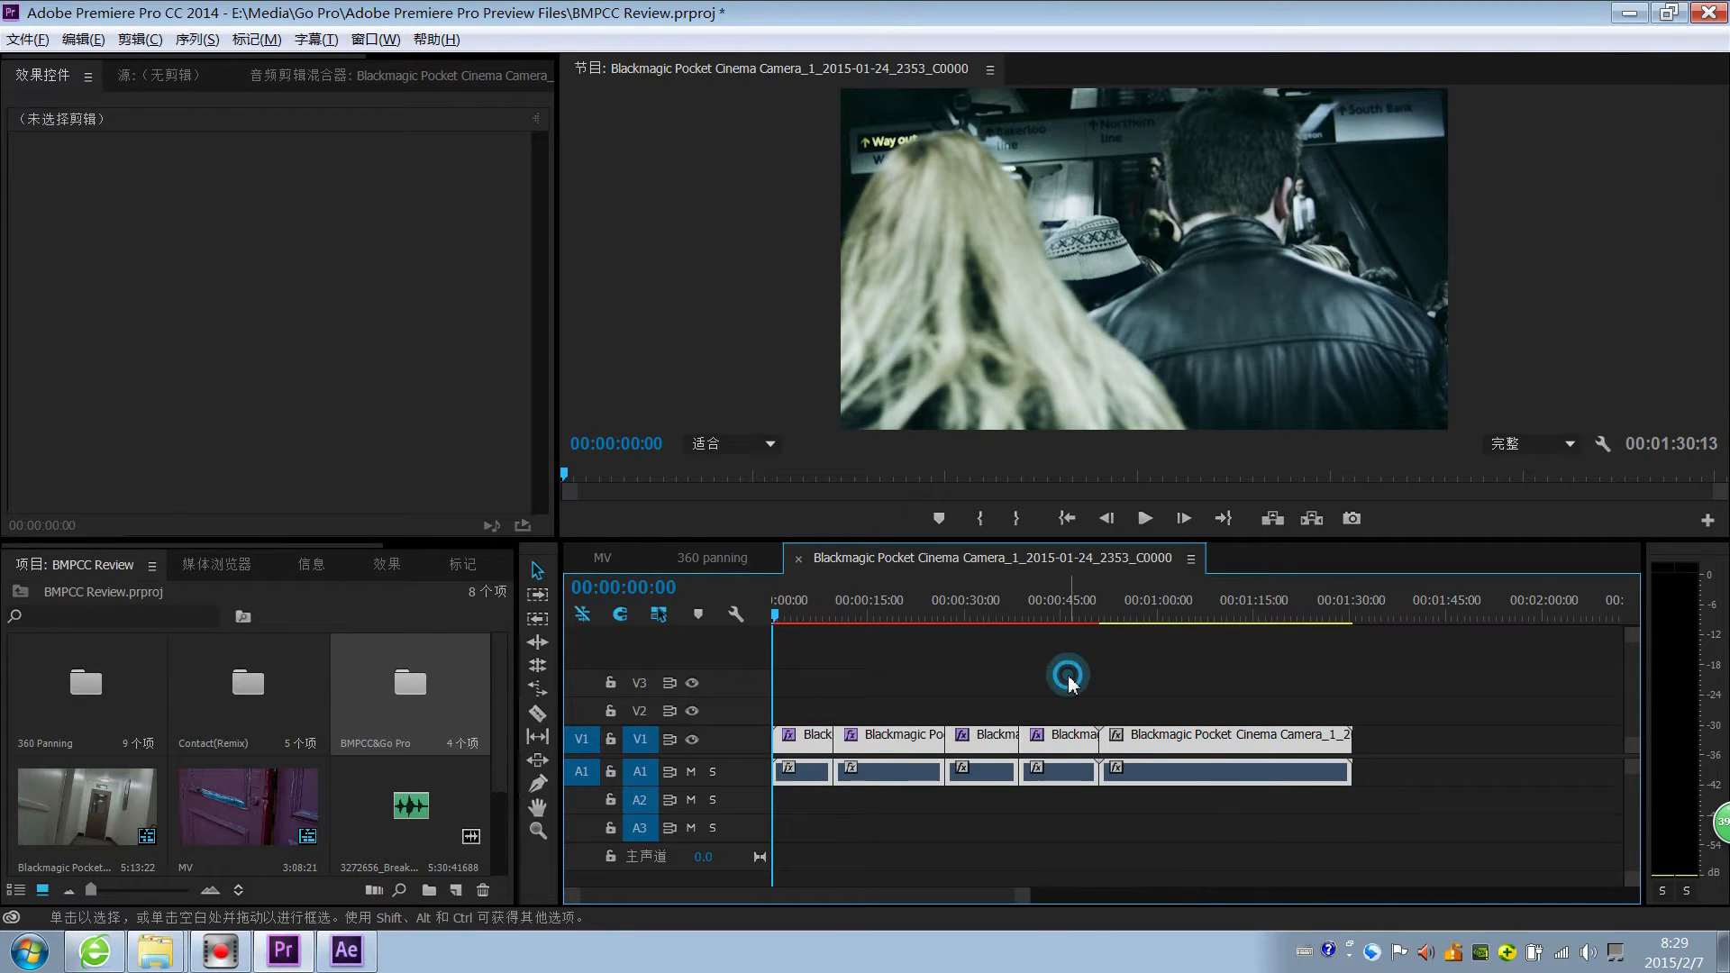
Look through the BMPCC&Go Pro bin, select the GOPR3905.MP4 clip in it, and close the bin
double_click(416, 682)
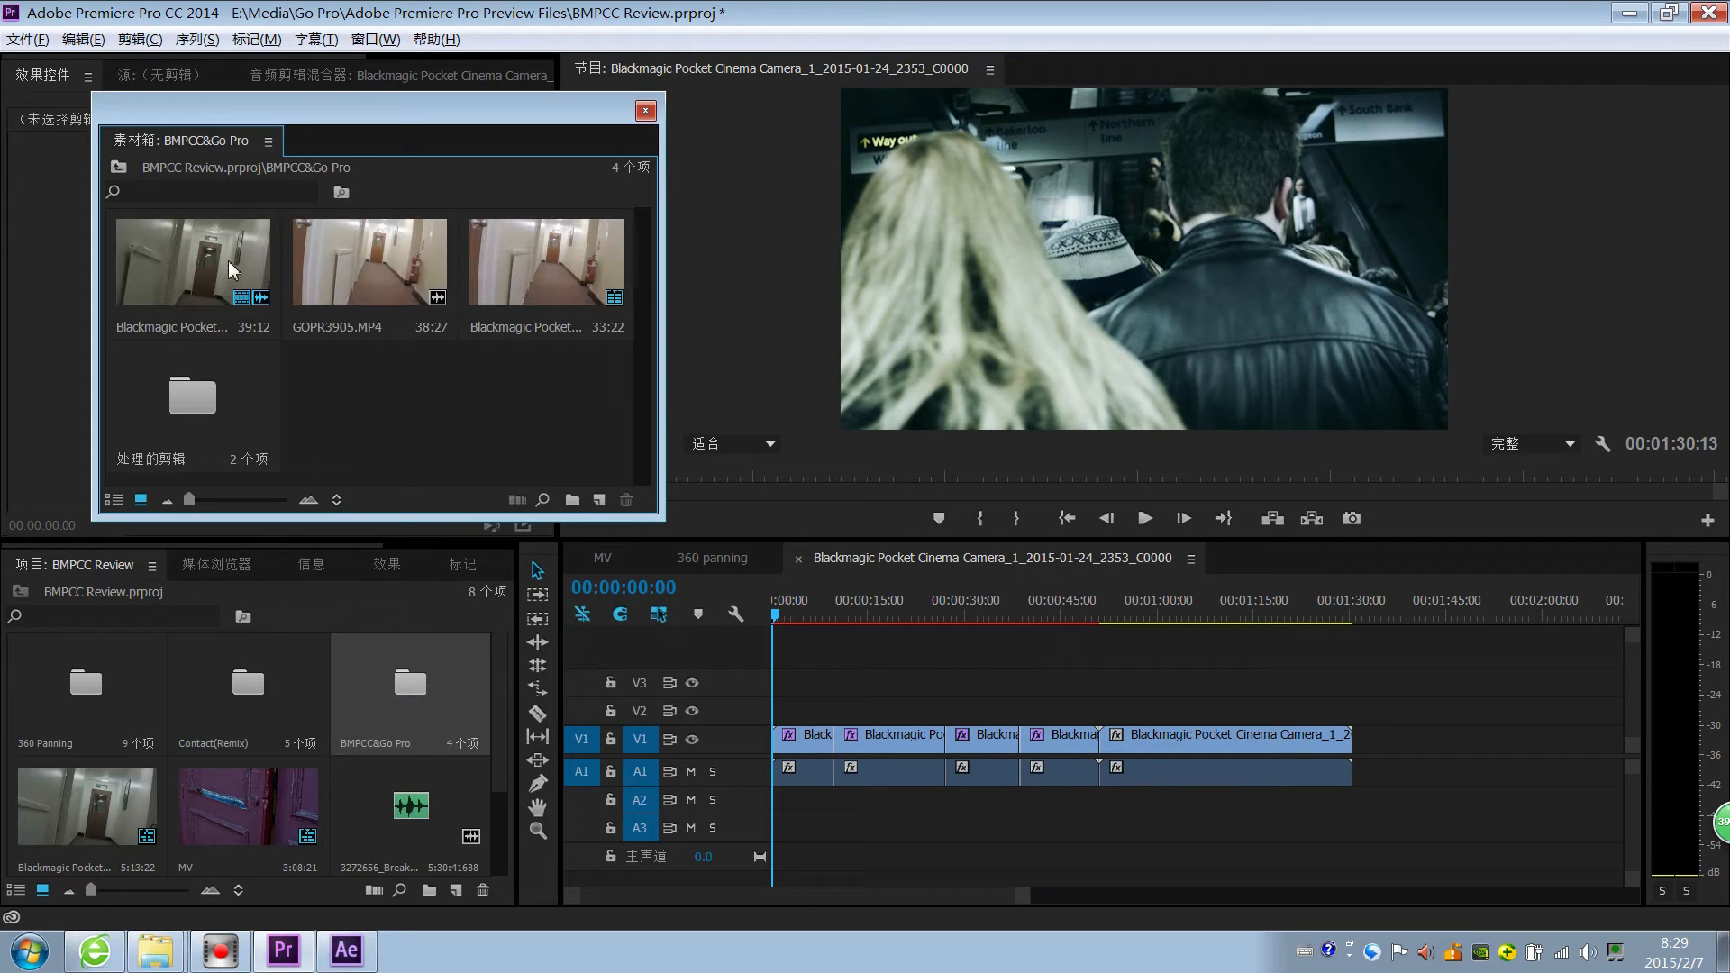
mouse_move(373, 306)
left_mouse_down()
mouse_move(365, 257)
mouse_move(966, 724)
mouse_move(886, 637)
mouse_move(384, 302)
left_mouse_up()
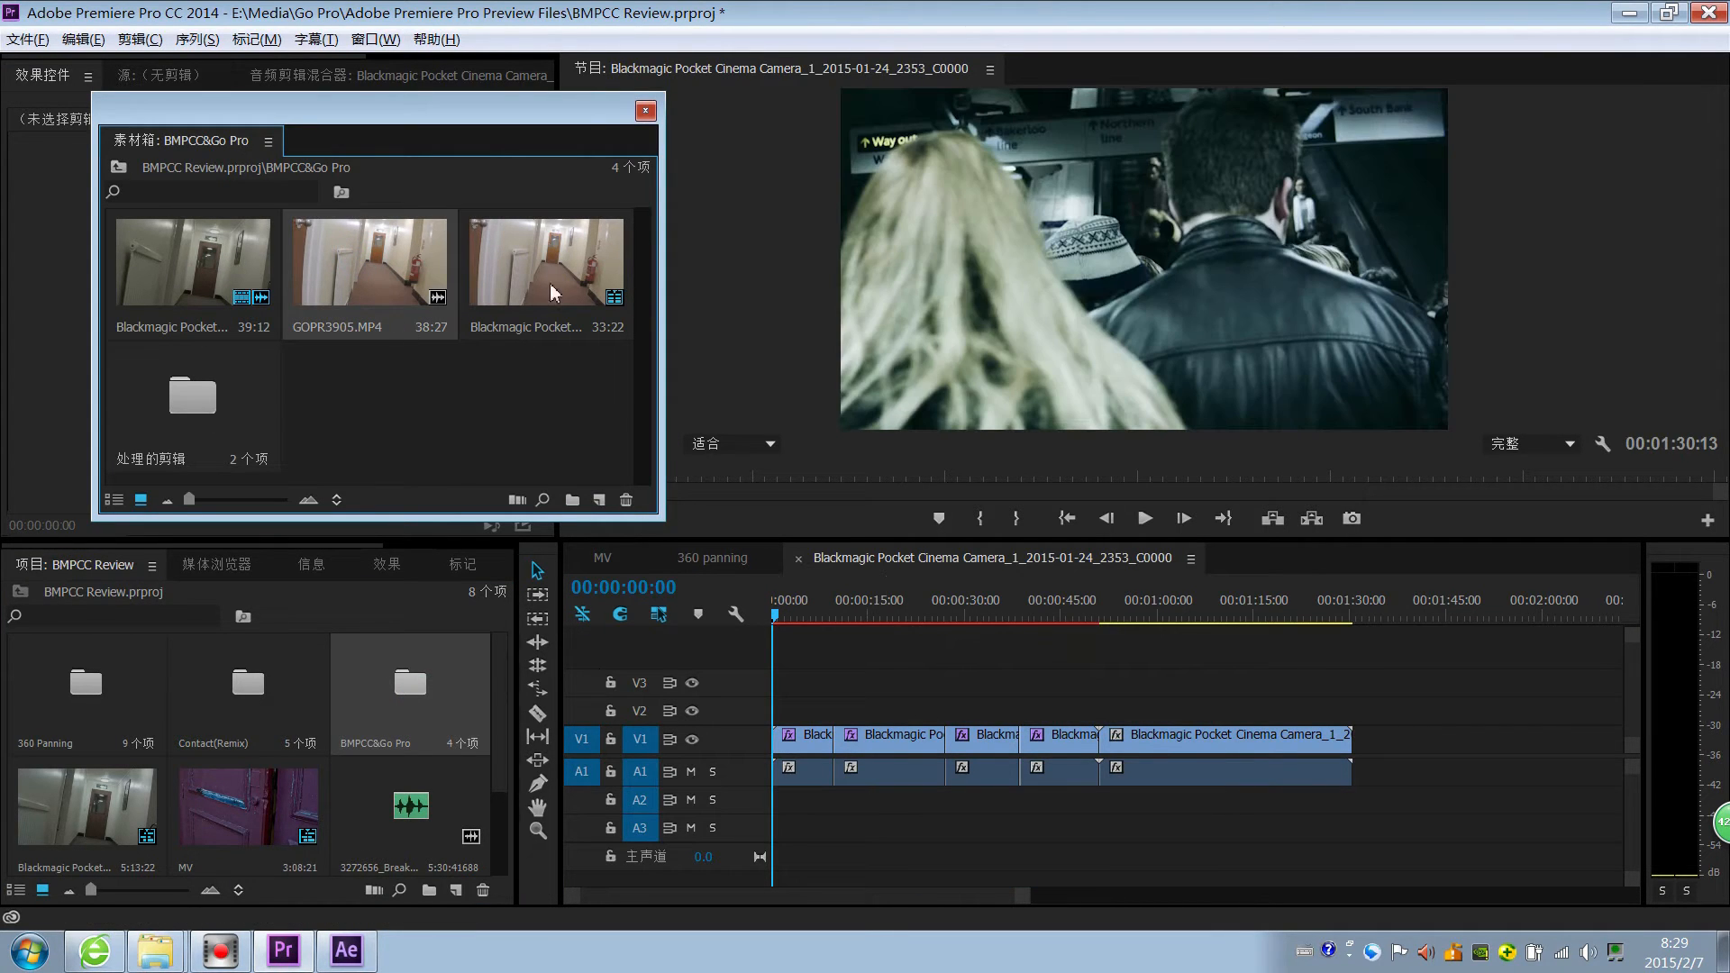
left_click(645, 112)
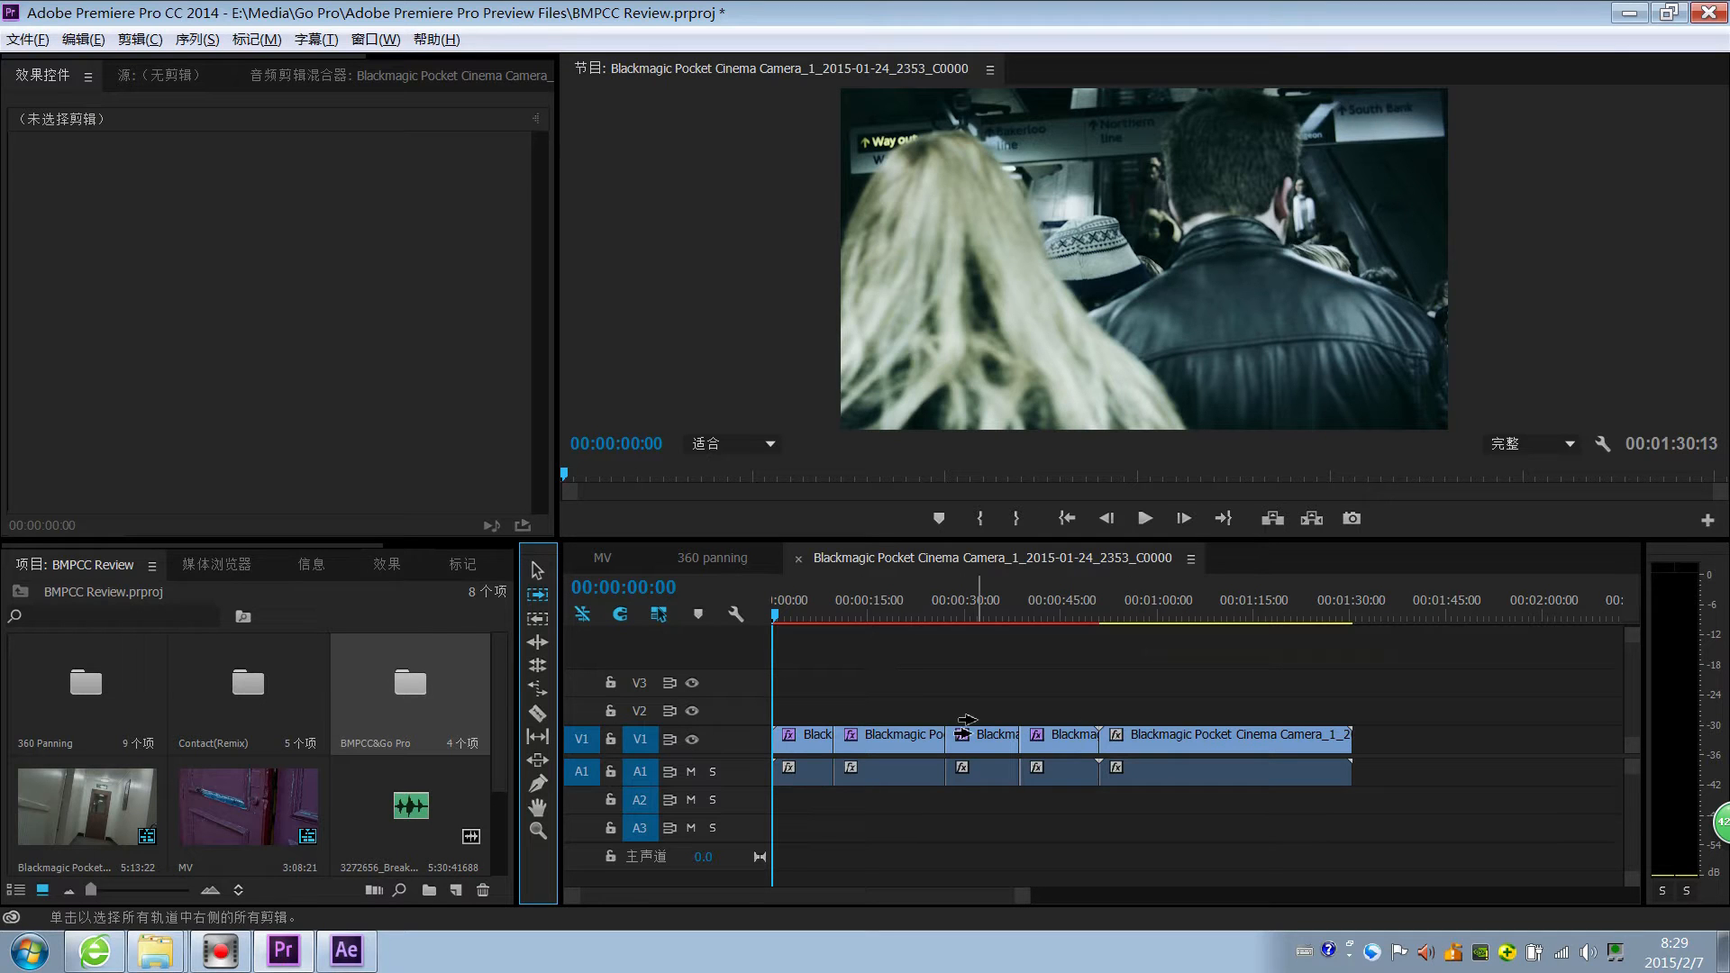
Try the Track Select Forward and Backward tools, selecting the first four timeline clips, and clear the selection
key("v")
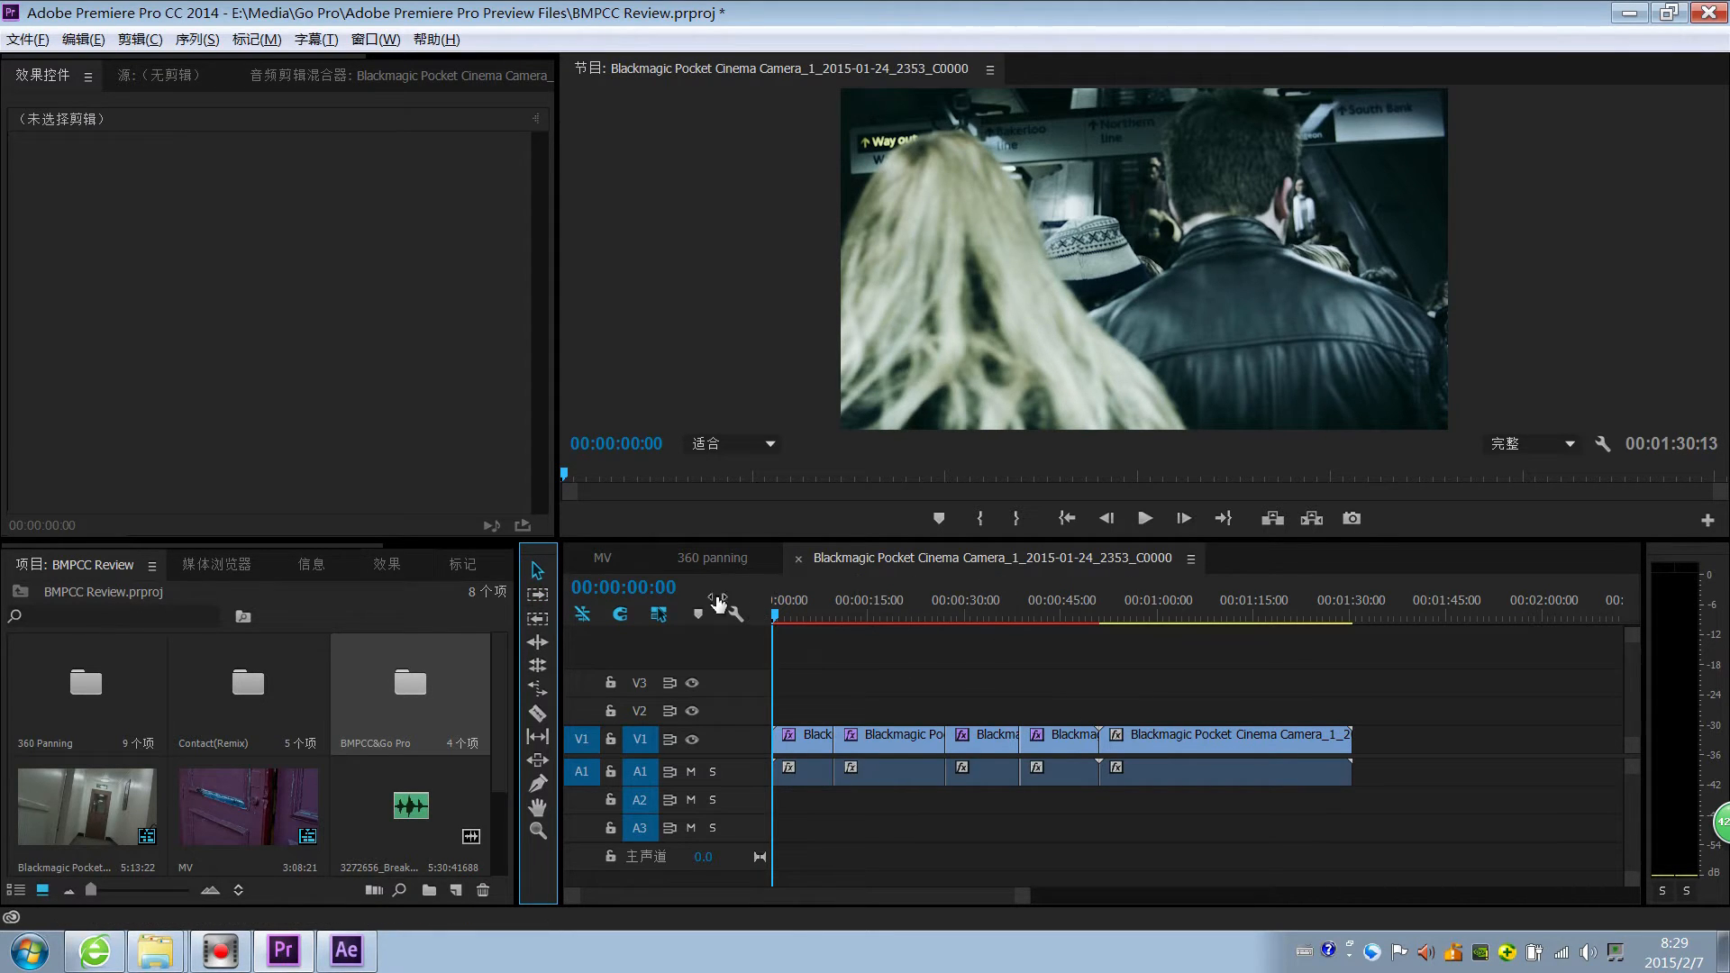
key("a")
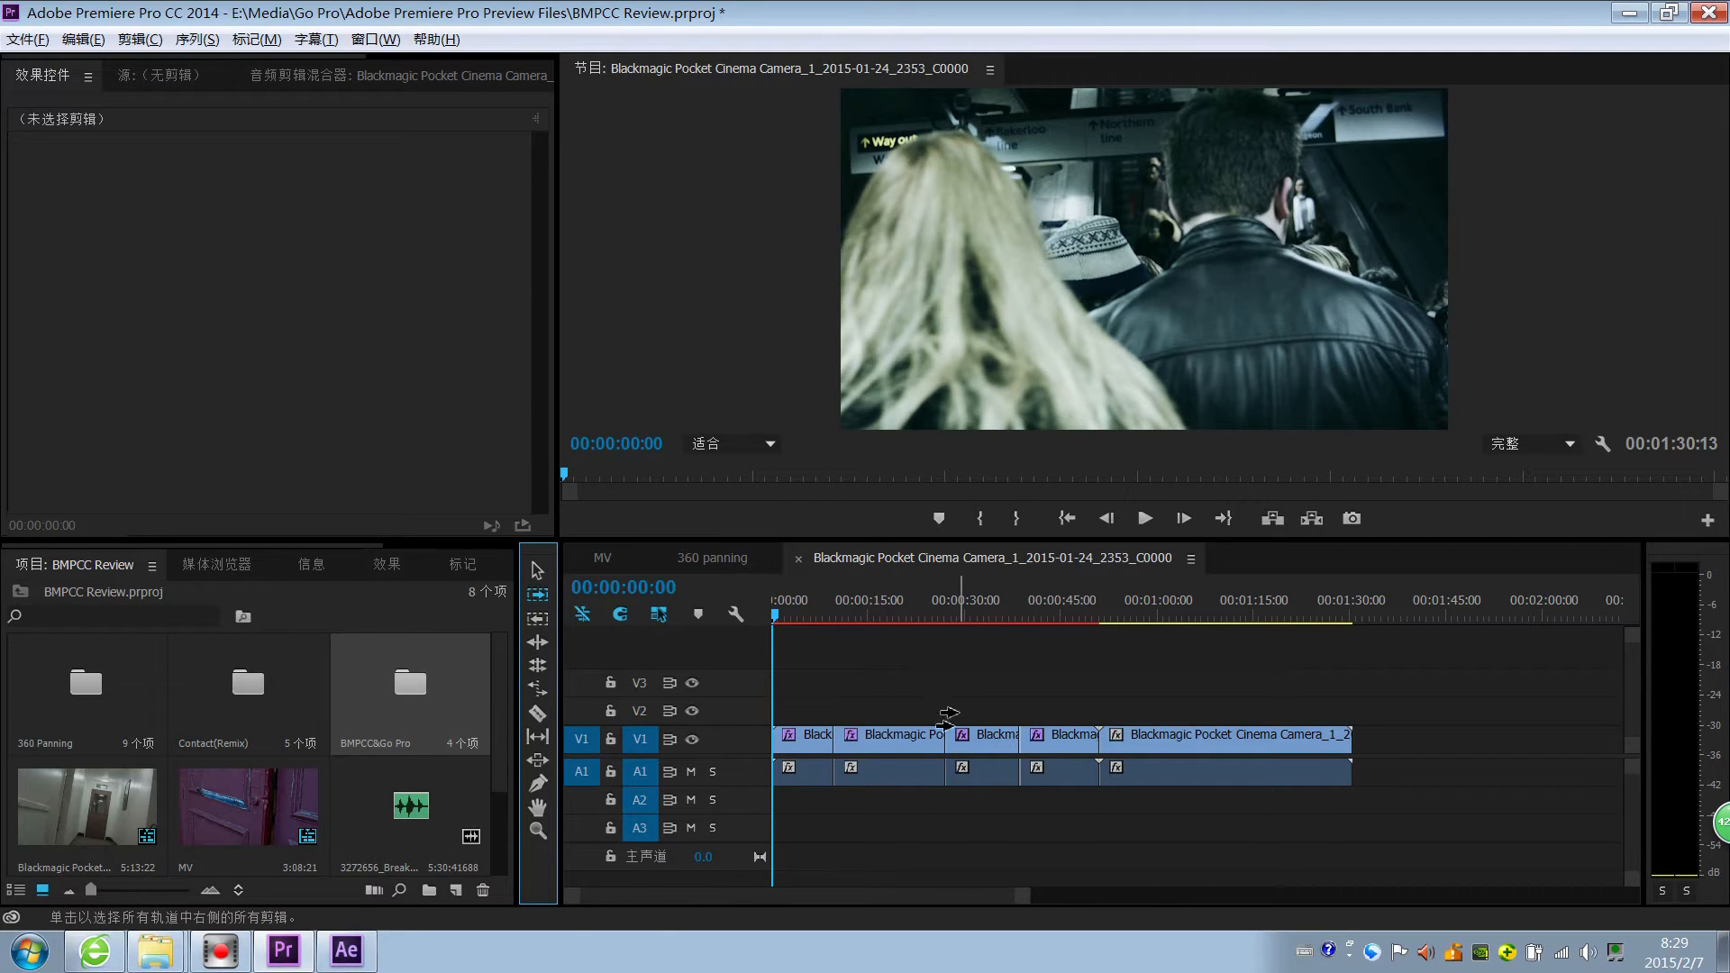
mouse_move(897, 737)
left_mouse_down()
mouse_move(1208, 764)
mouse_move(917, 755)
left_mouse_up()
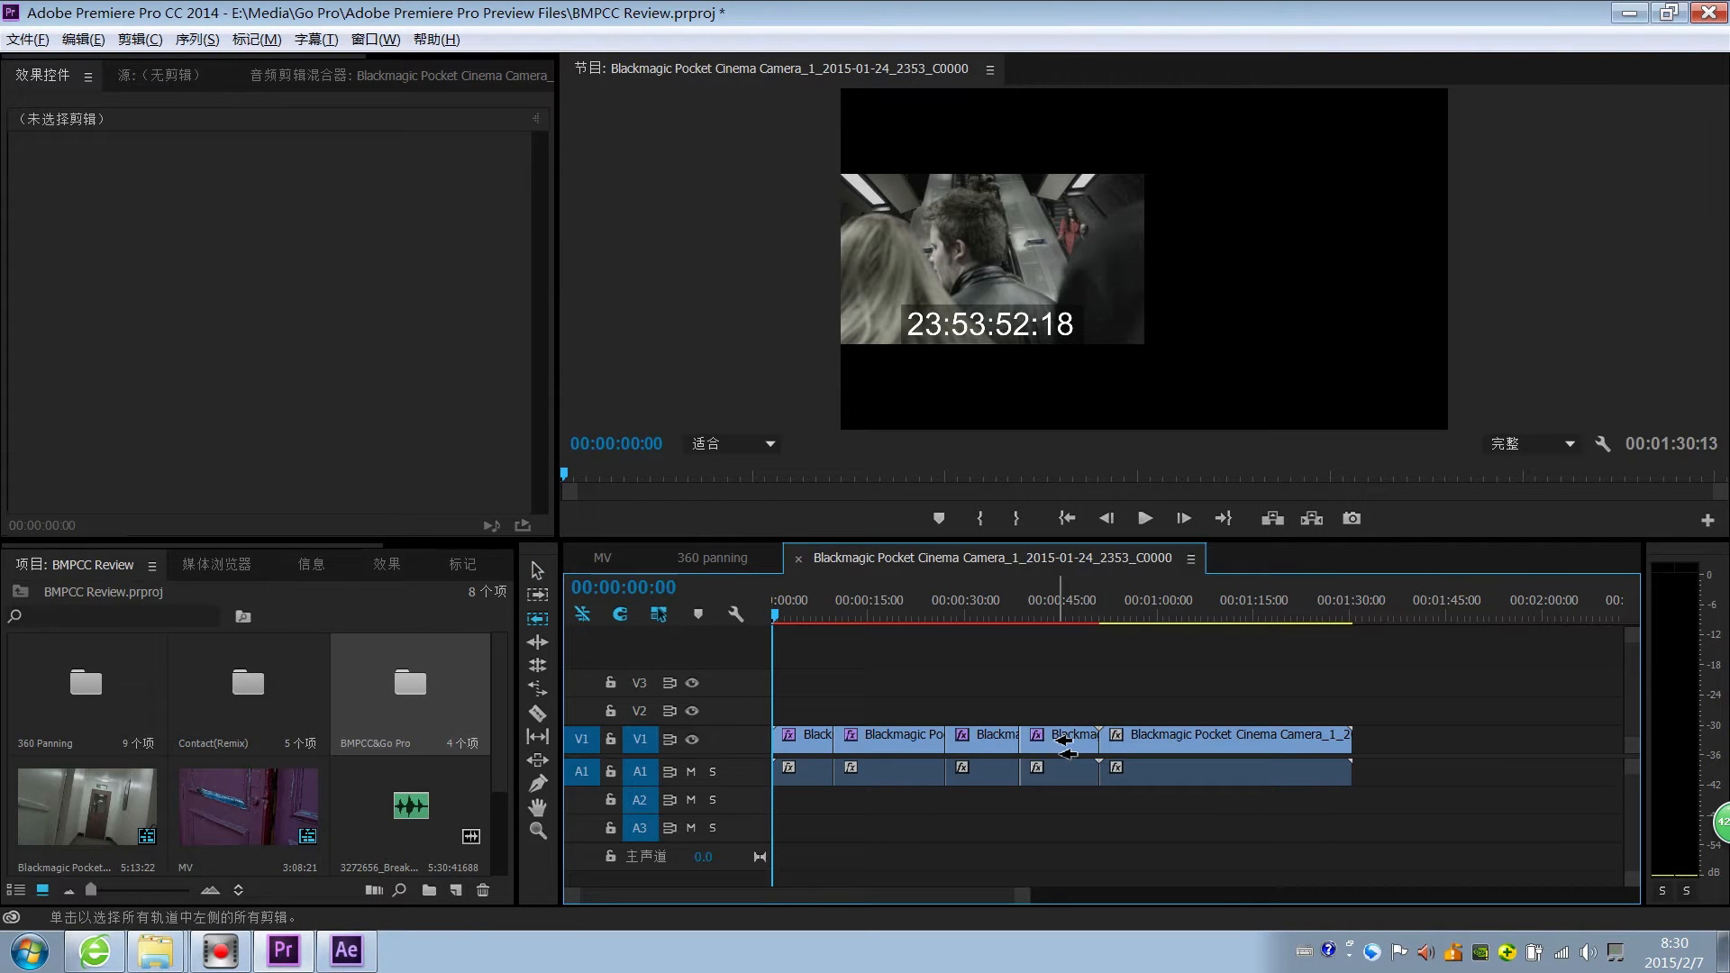
left_click(1061, 746)
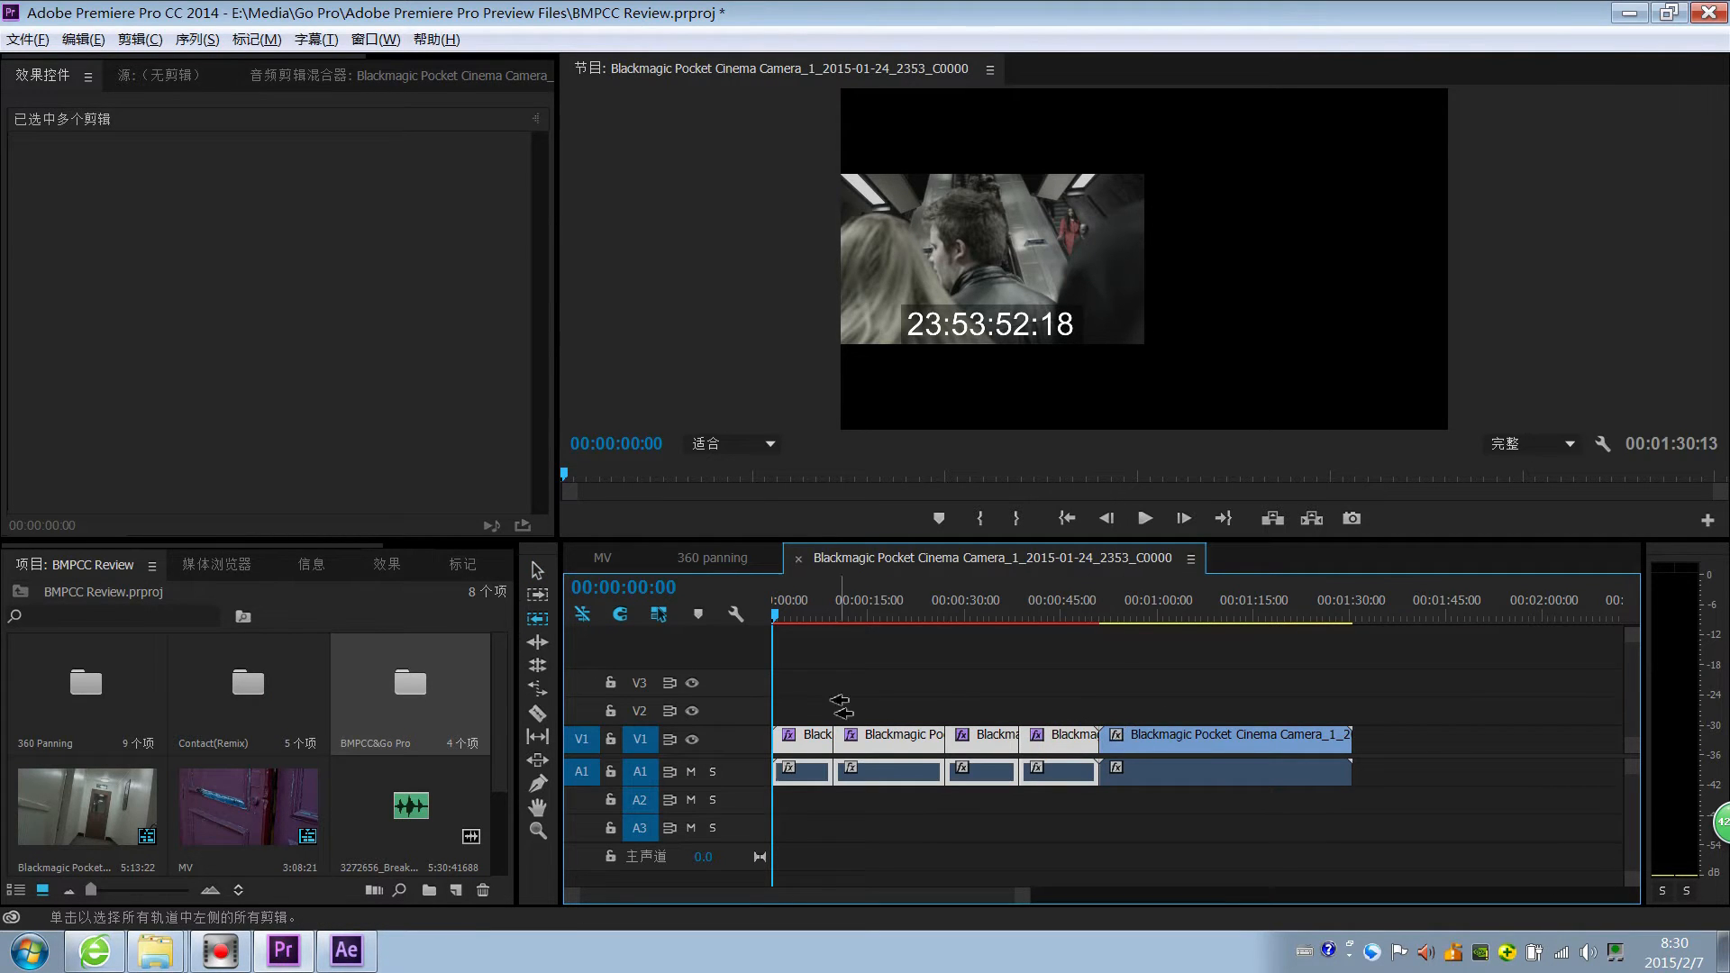
key("v")
left_click(849, 680)
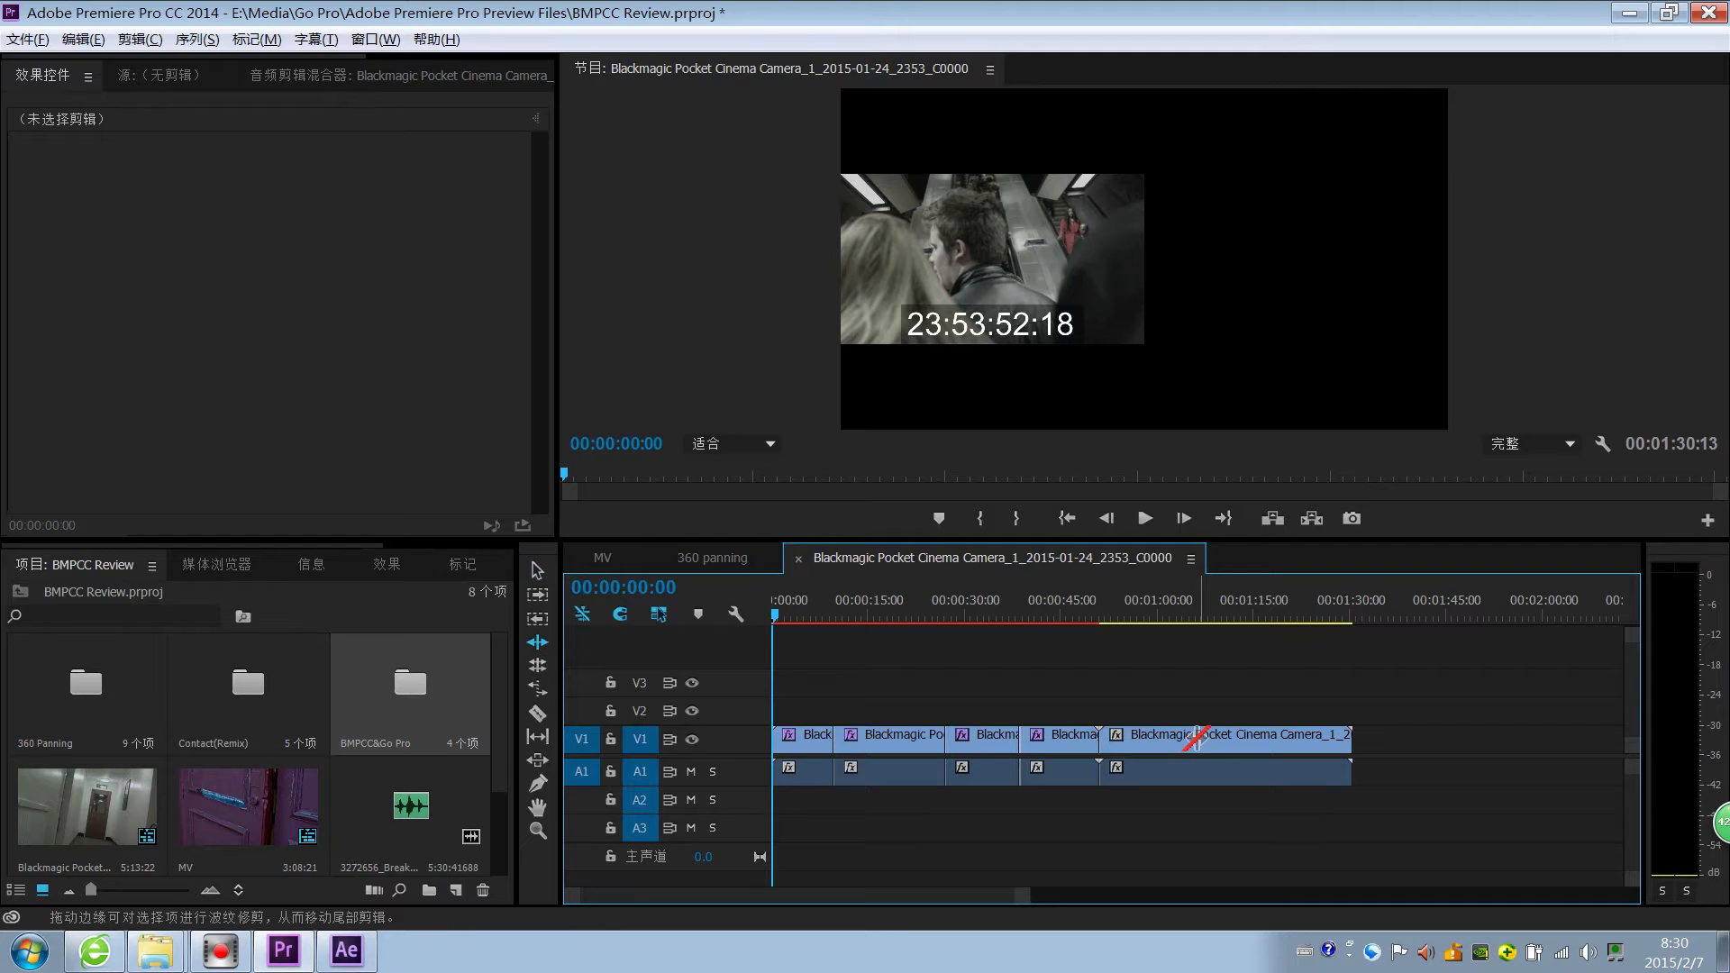
Try shortening the end of the fourth timeline clip with a ripple edit and undo the trim
left_click_drag(1091, 739, 1066, 736)
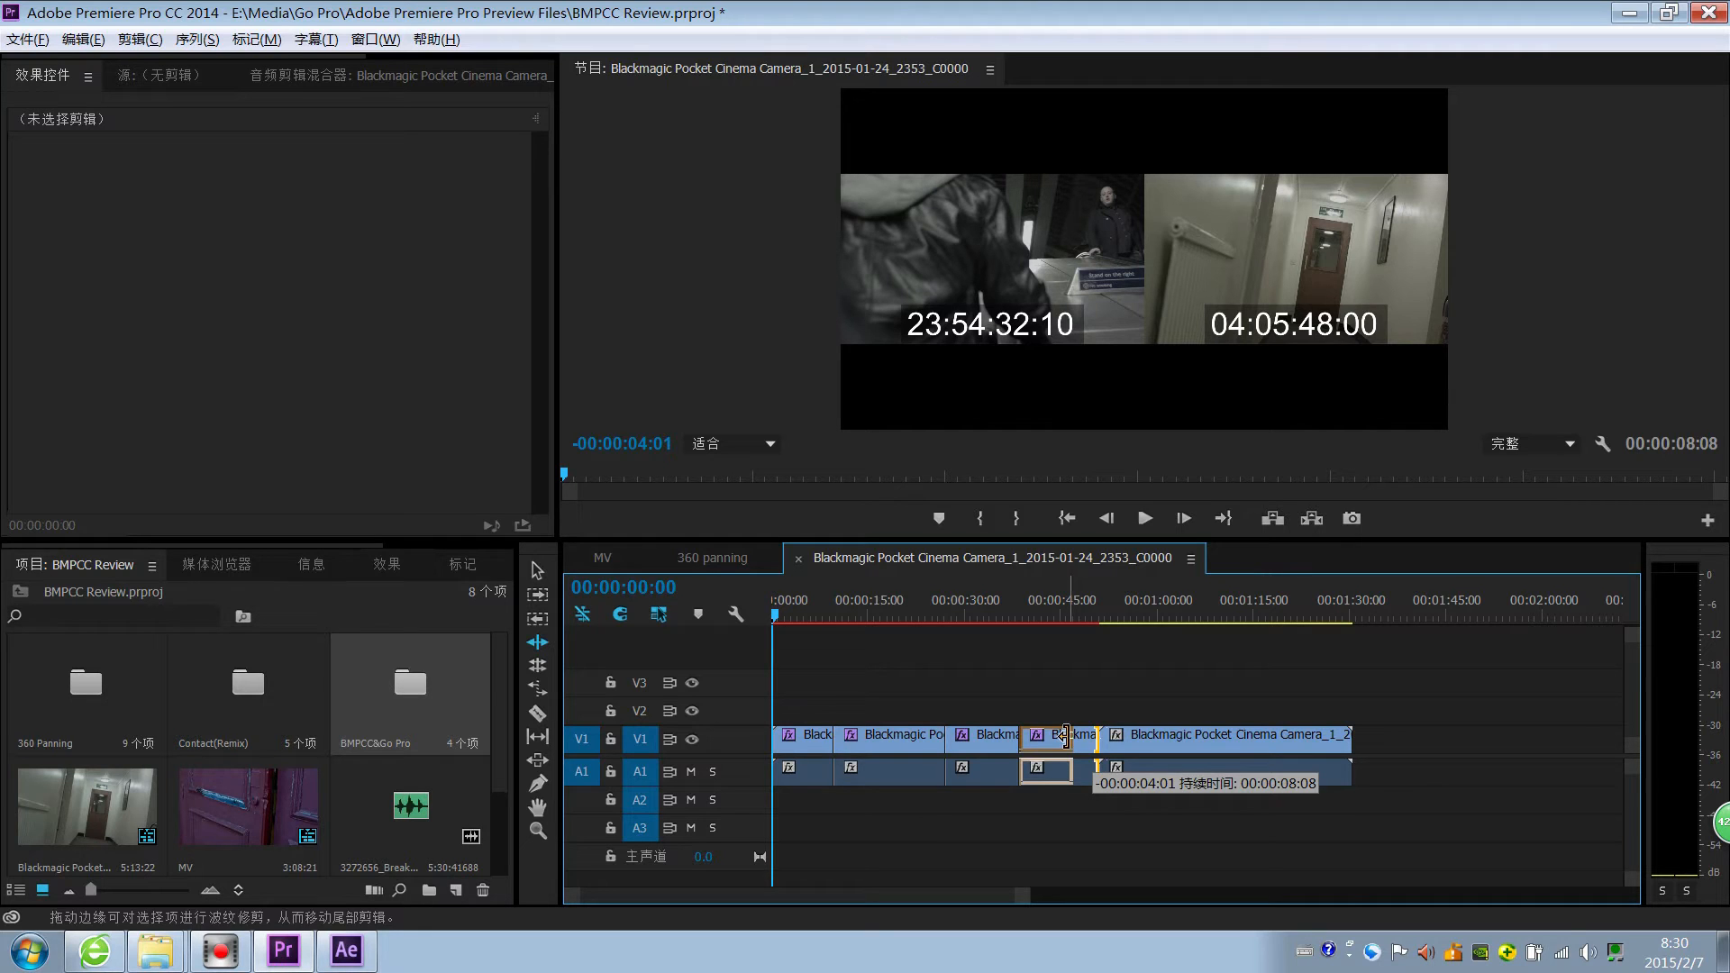
mouse_move(1083, 749)
left_mouse_down()
mouse_move(1053, 737)
mouse_move(1072, 719)
left_mouse_up()
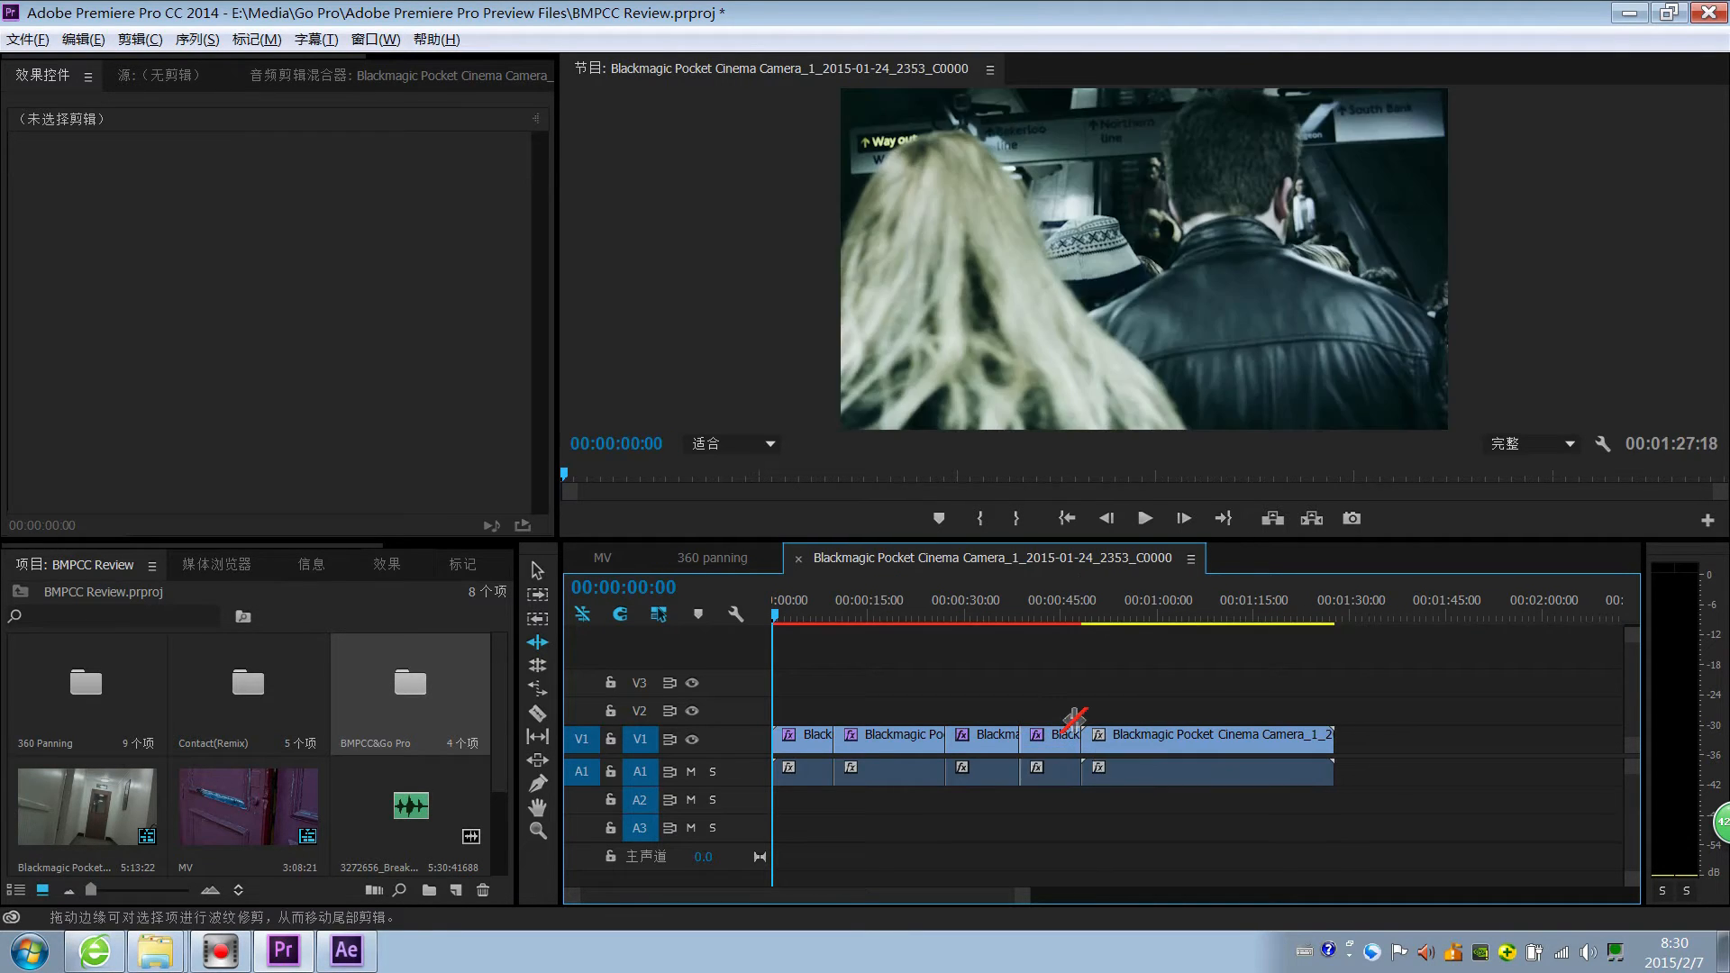
key("ctrl+z")
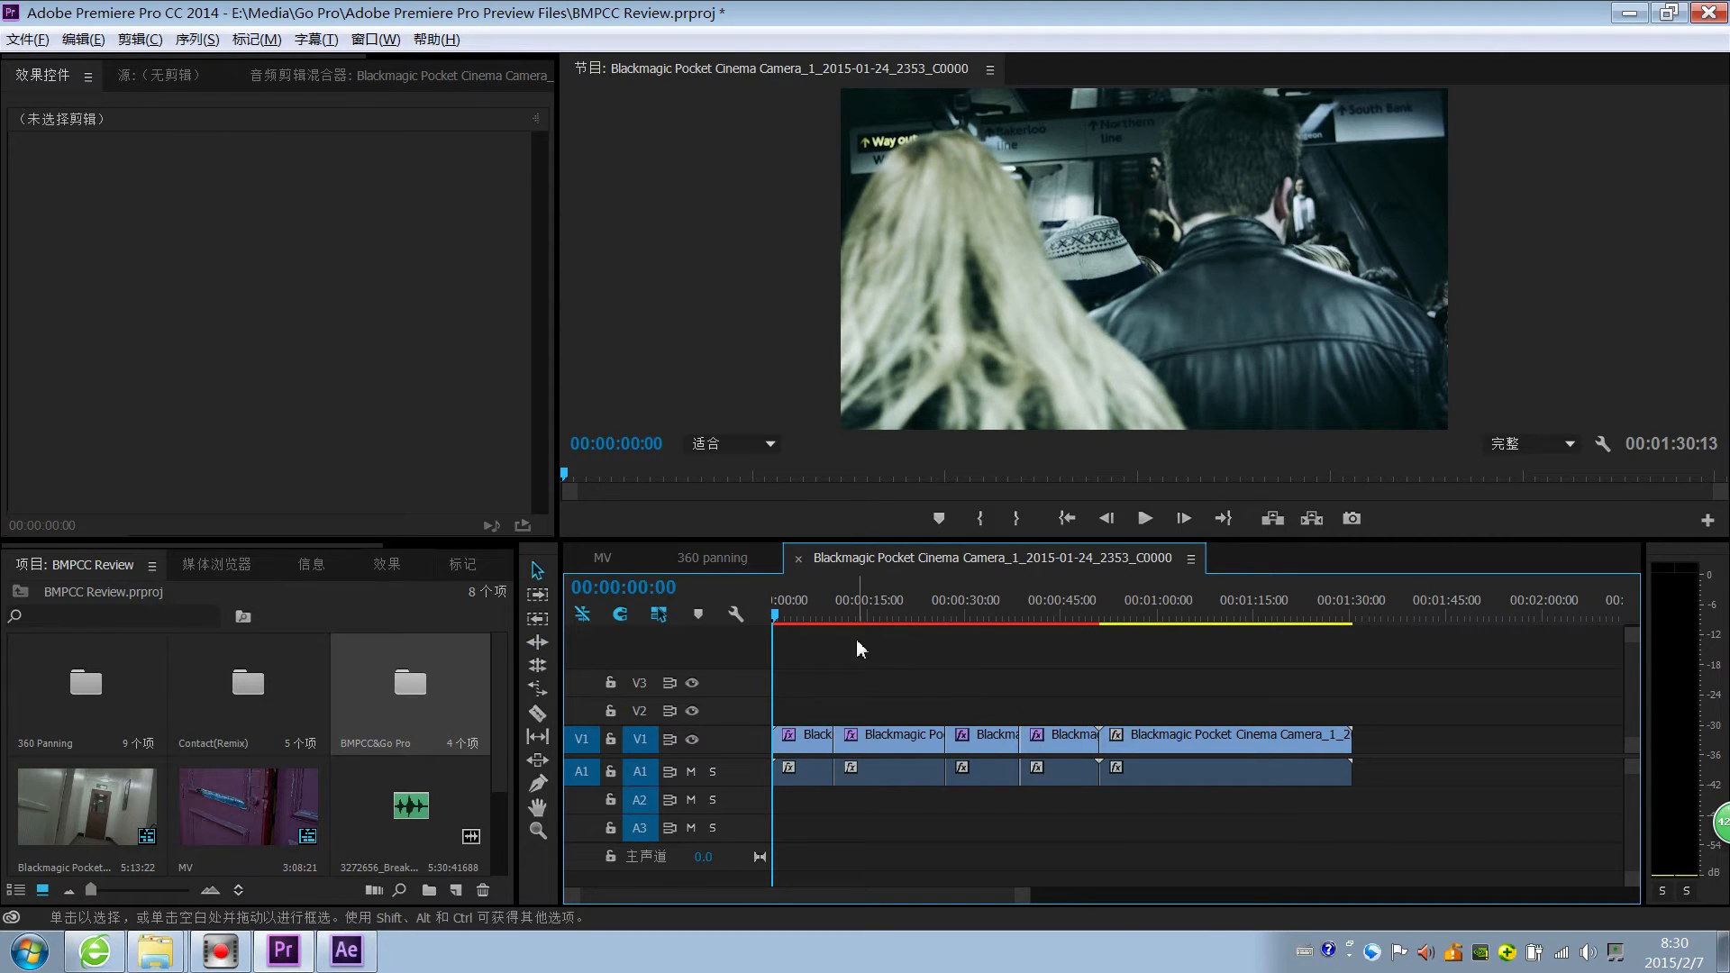
Try a rolling edit that shifts the cut between the second and third timeline clips a few seconds to a later time
left_click(536, 668)
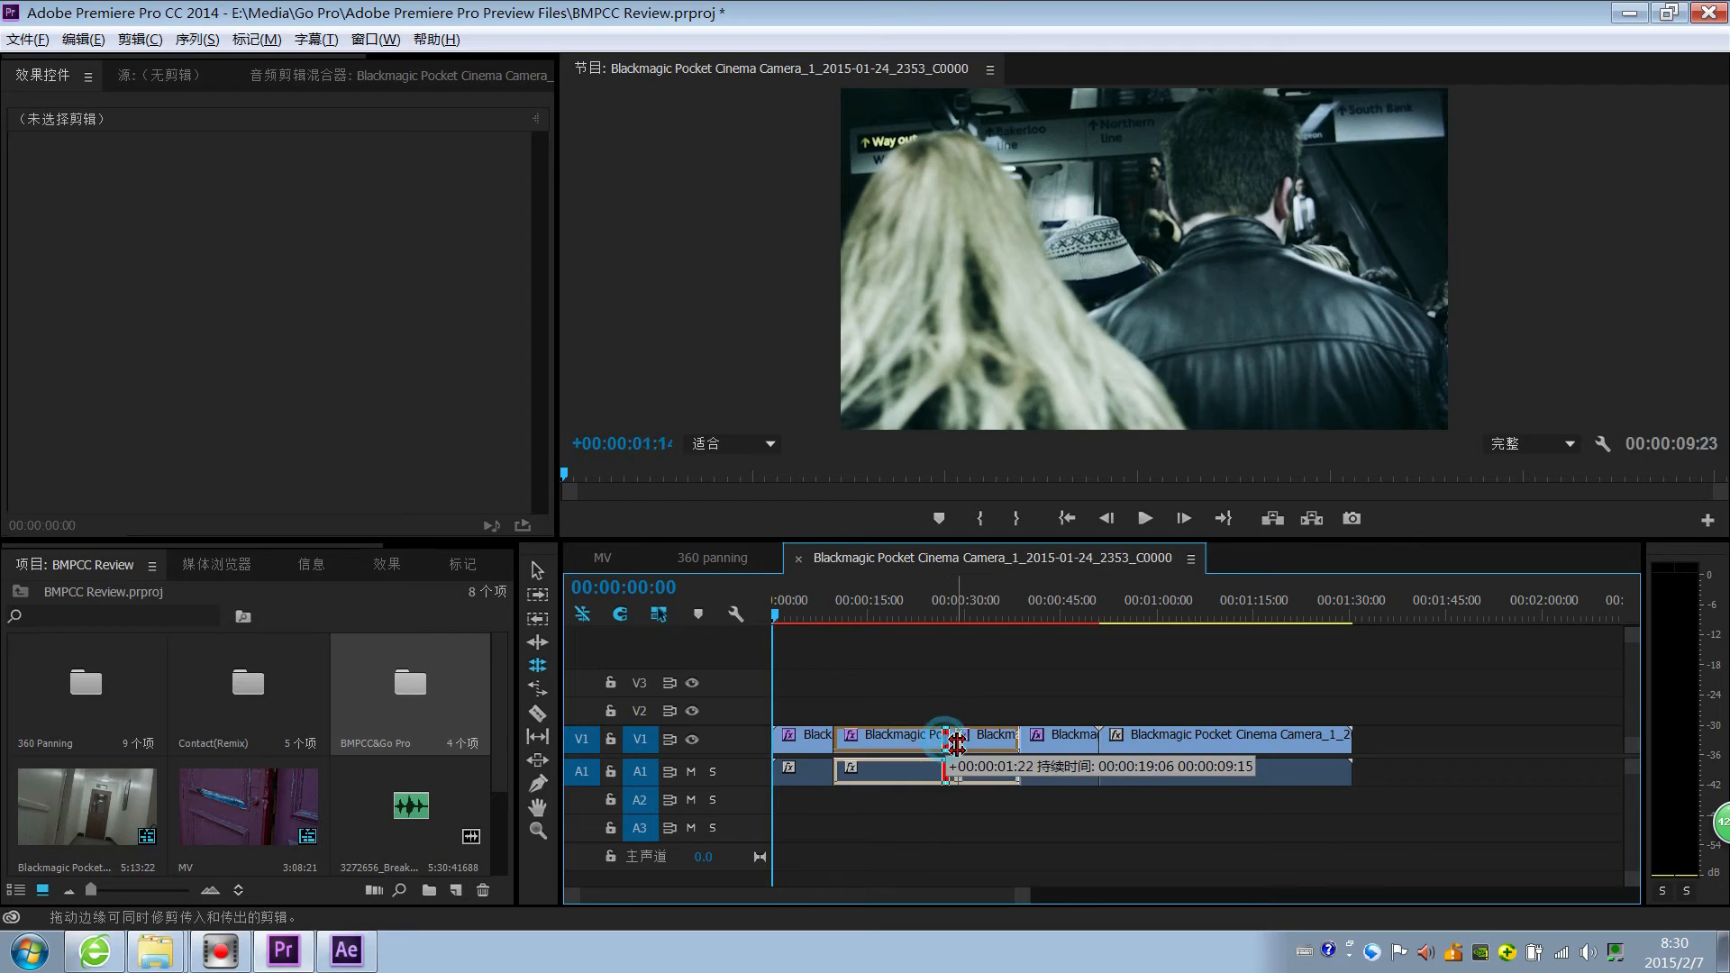
left_click_drag(944, 739, 969, 746)
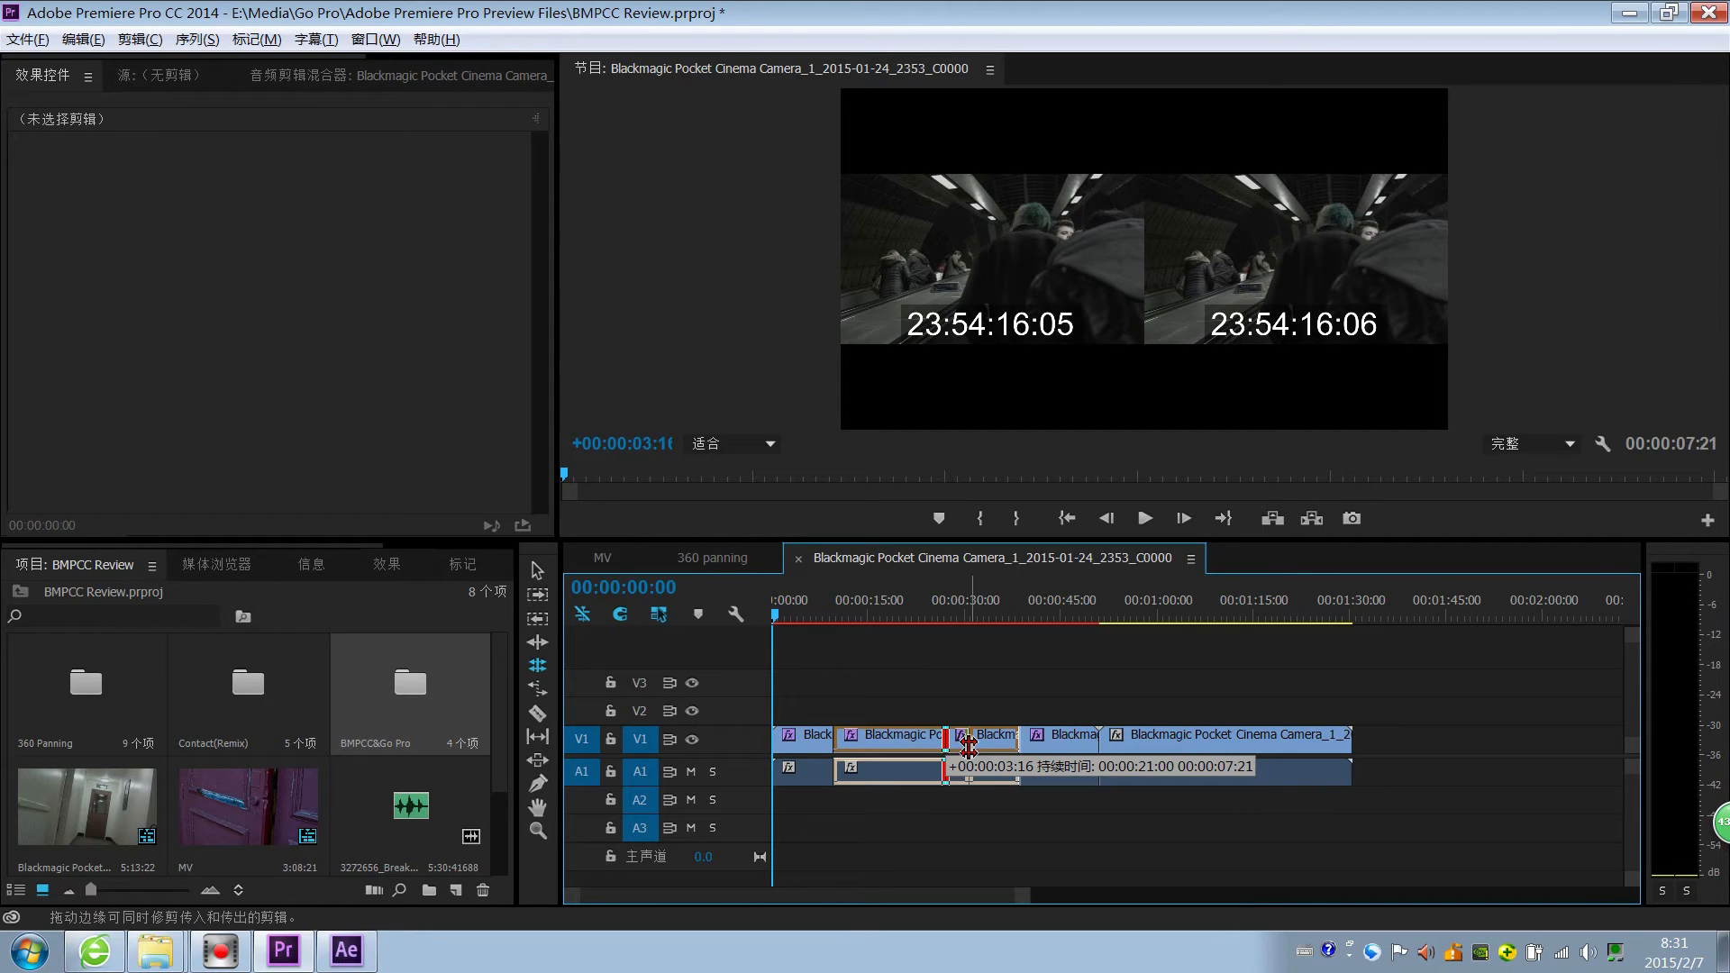
left_click_drag(968, 746, 969, 744)
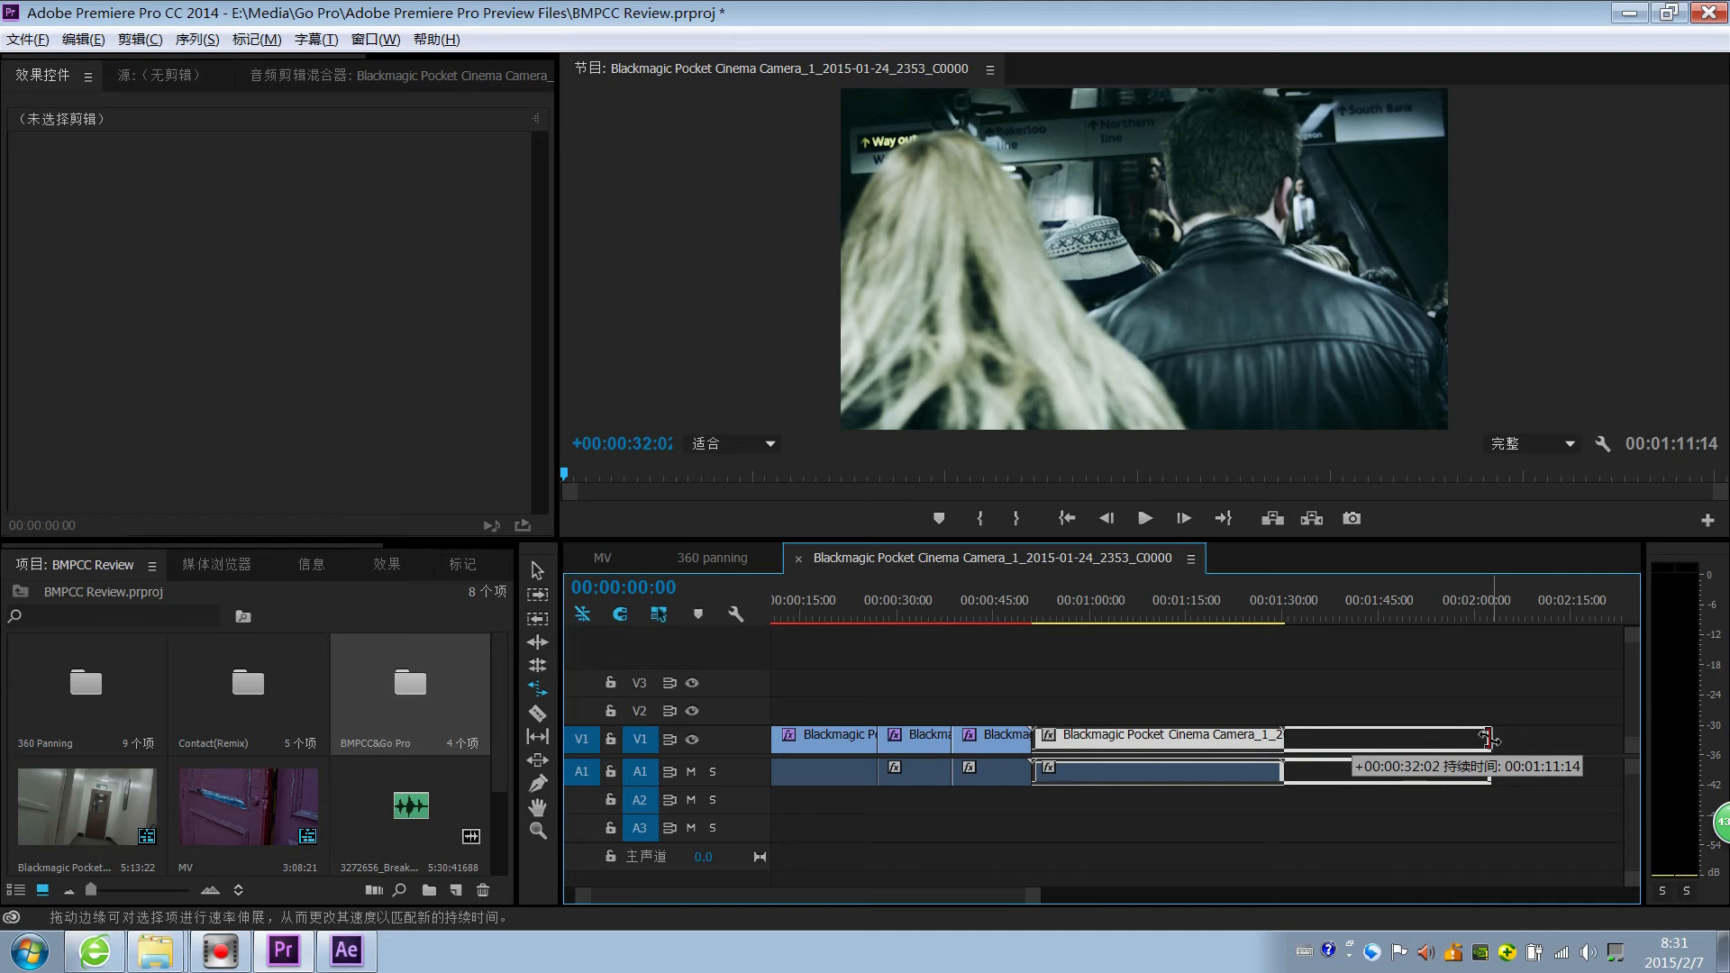
Try stretching the end of the last timeline clip with the Rate Stretch tool and return to the Selection tool
left_click_drag(1482, 775, 1348, 736)
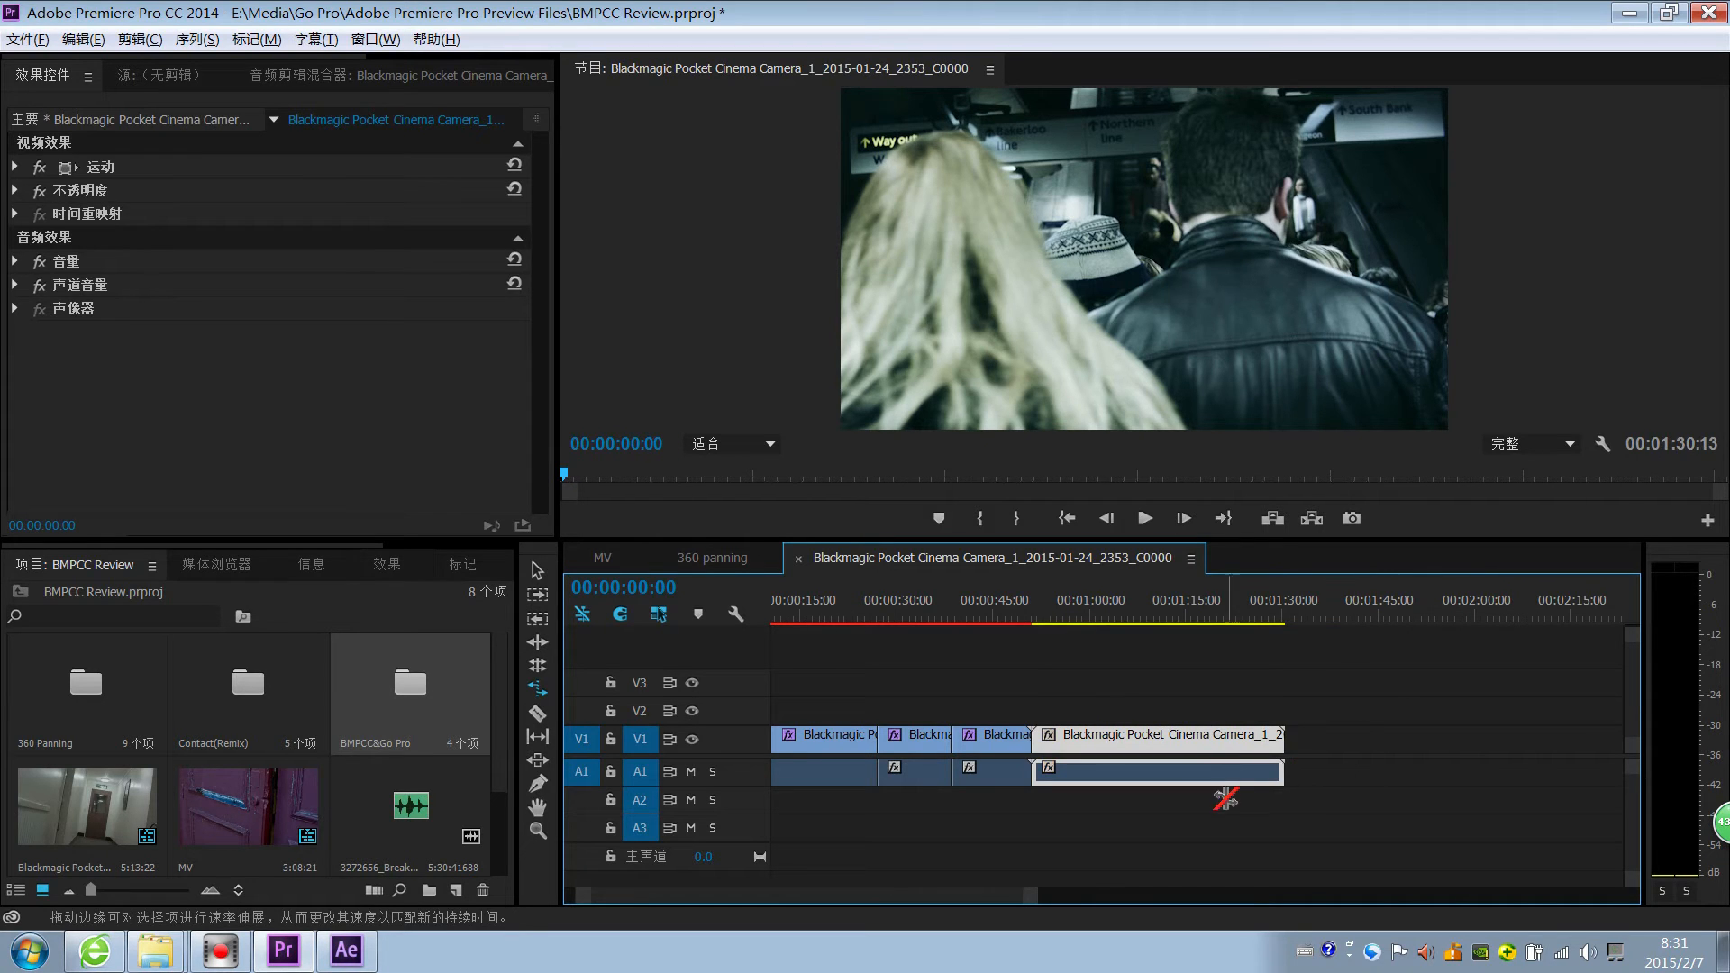
key("v")
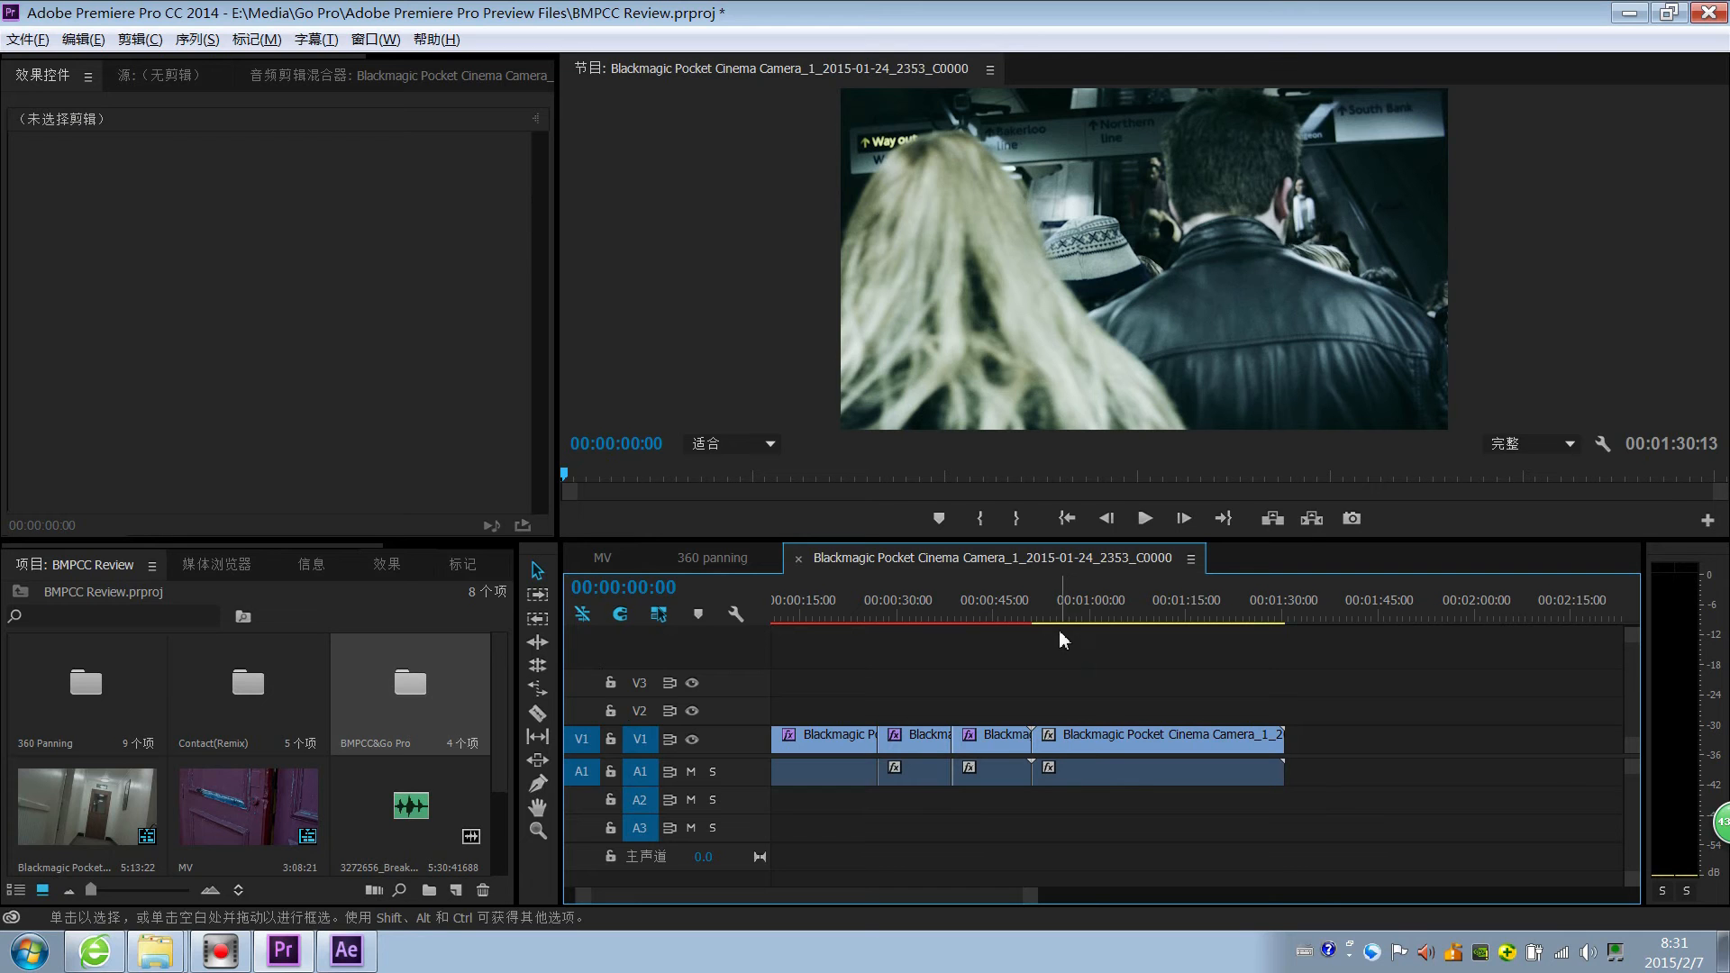
Try splitting the last timeline clip at three points with the Razor tool and undo the cuts
key("c")
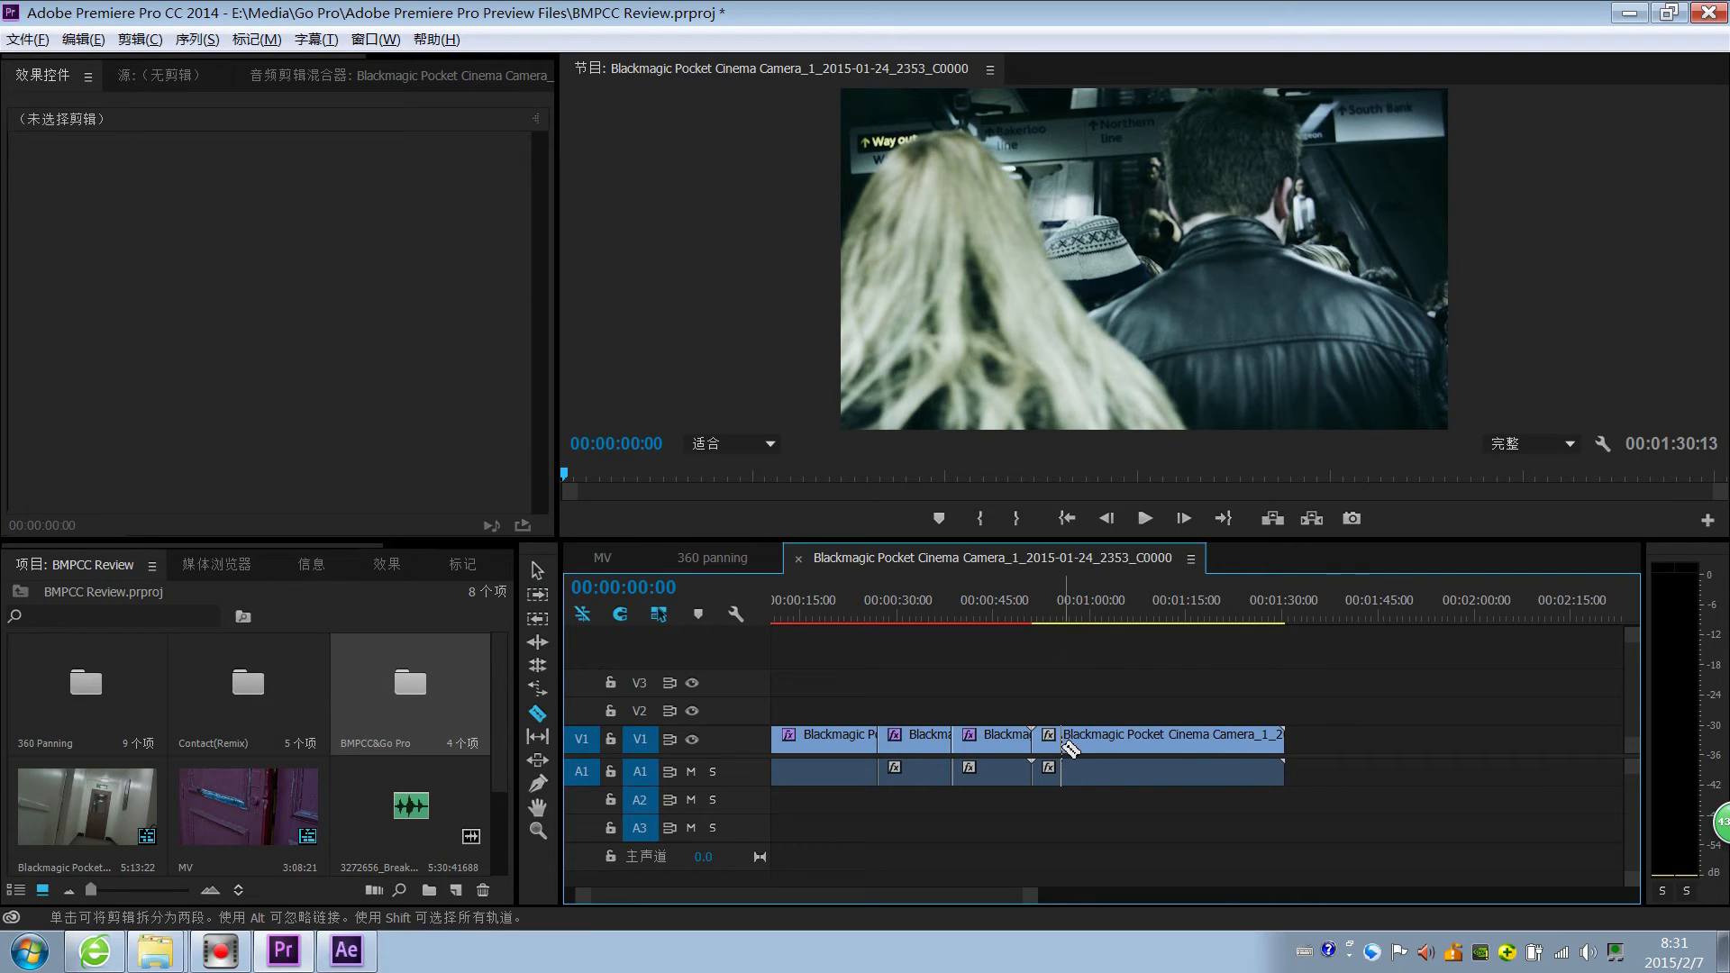
left_click(1144, 737)
left_click(1227, 737)
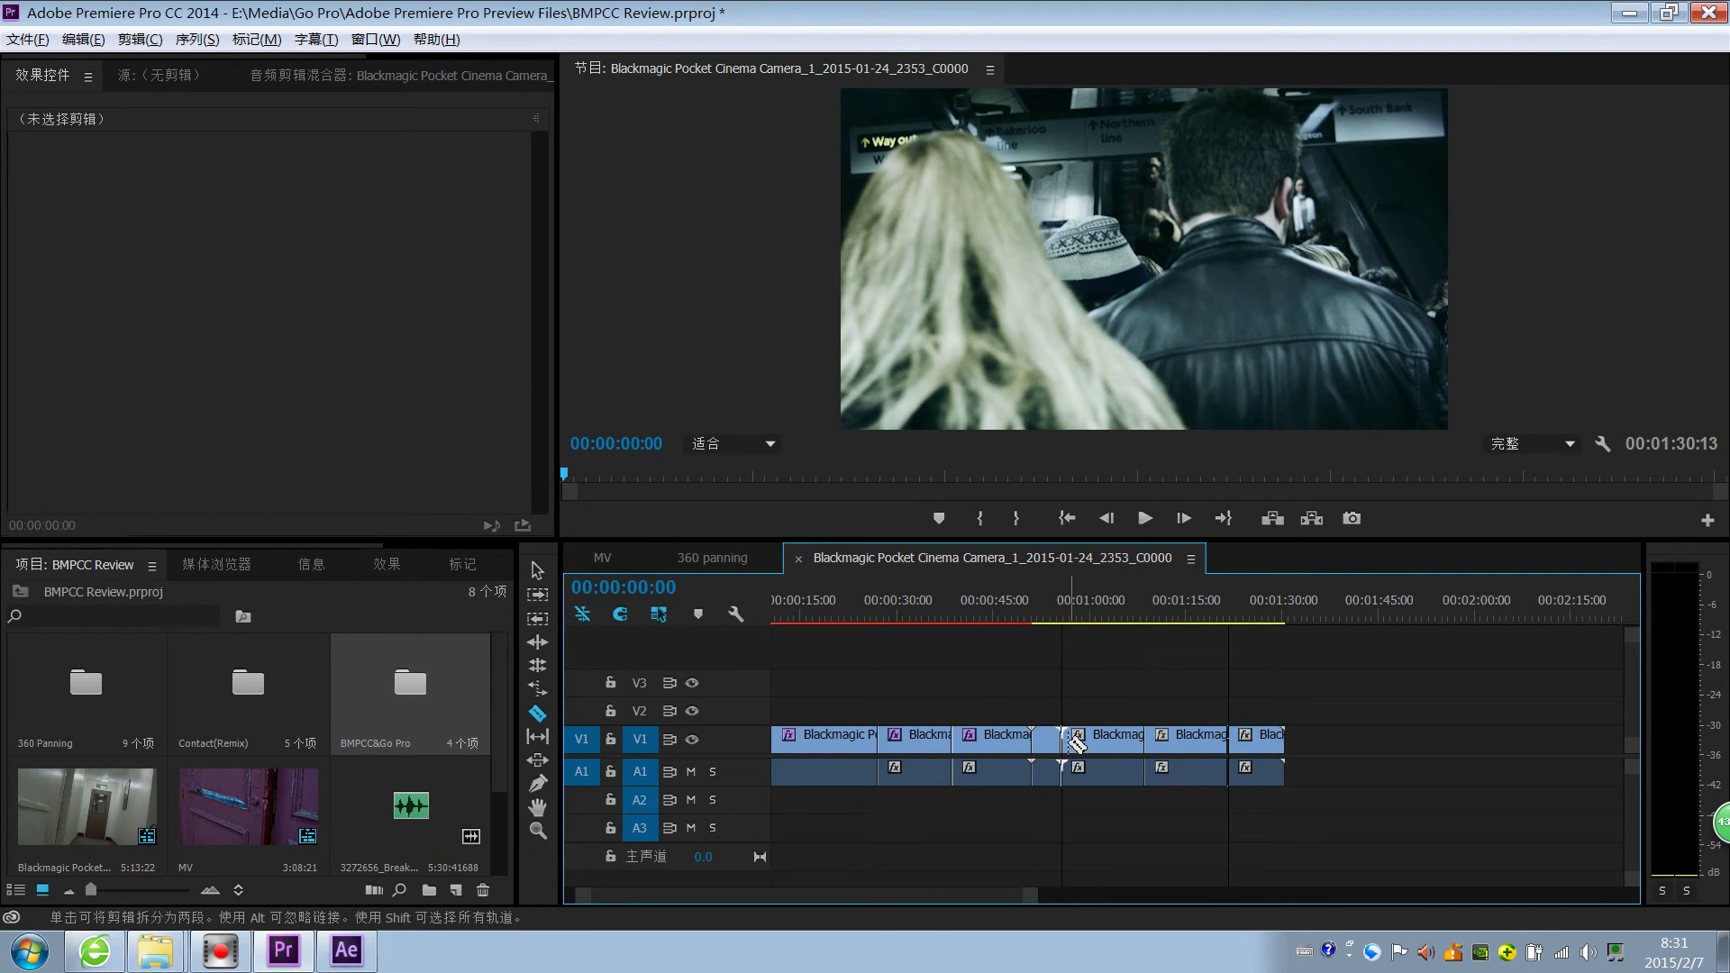
key("ctrl+z")
key("ctrl+z")
key("ctrl+z")
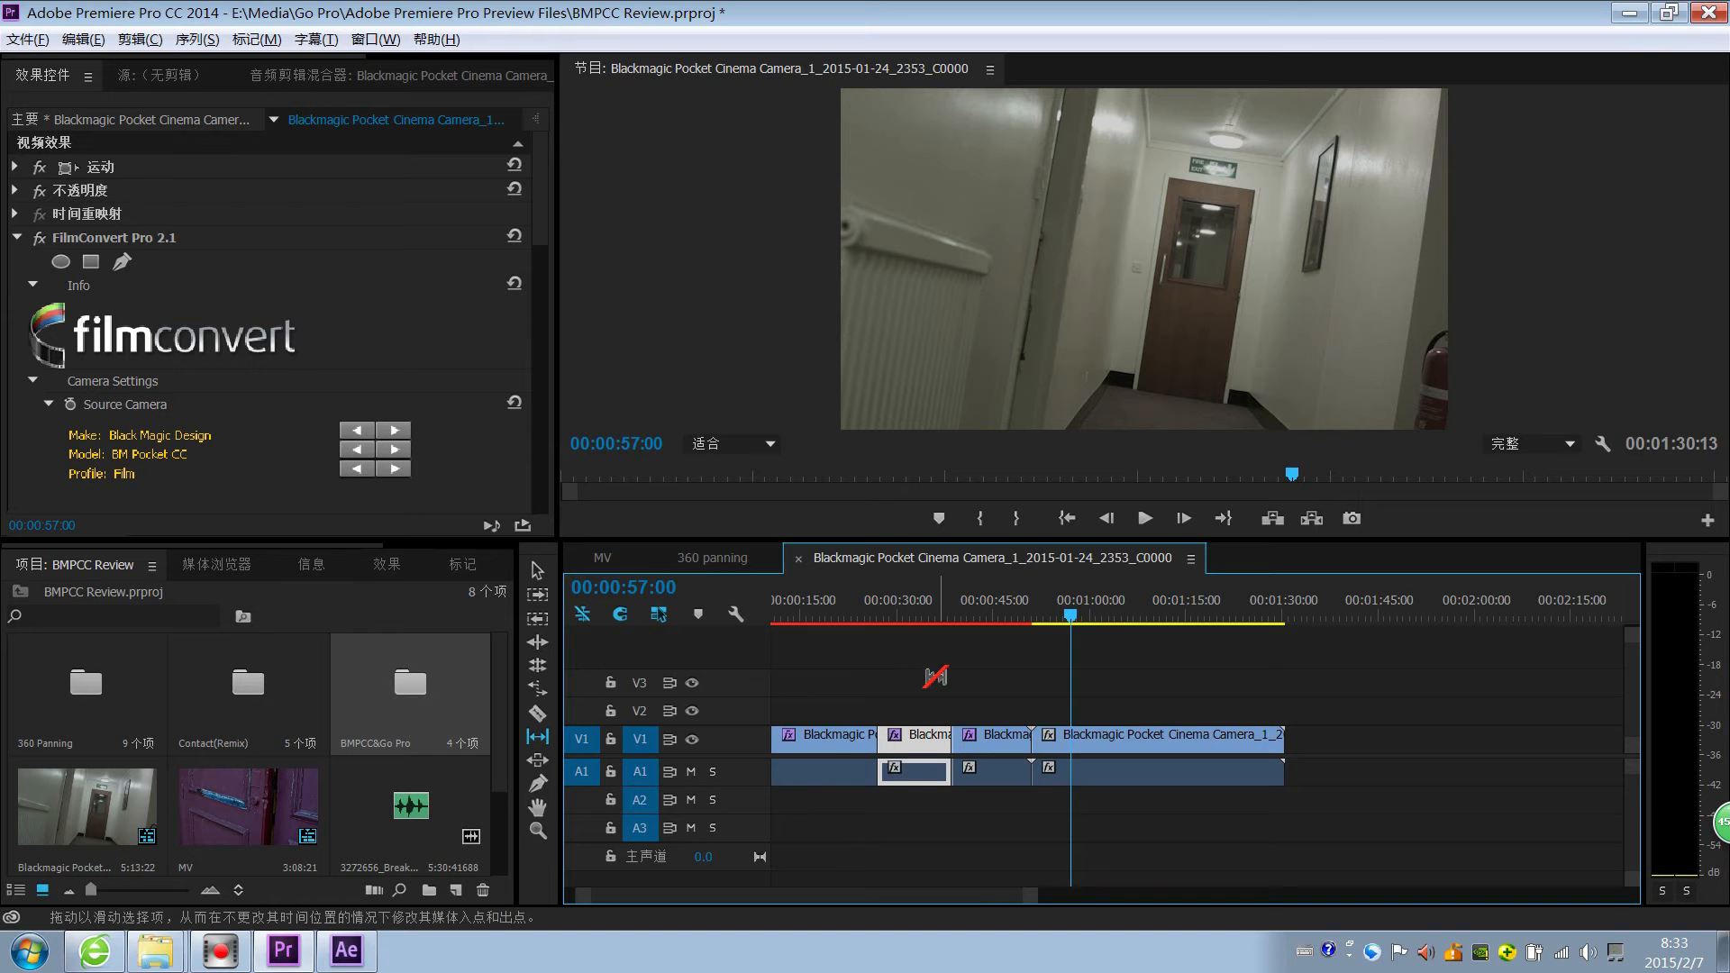
Slip the third timeline clip's source footage and slide the clip to an earlier position between its neighbours
left_click_drag(905, 745, 926, 737)
left_click(537, 759)
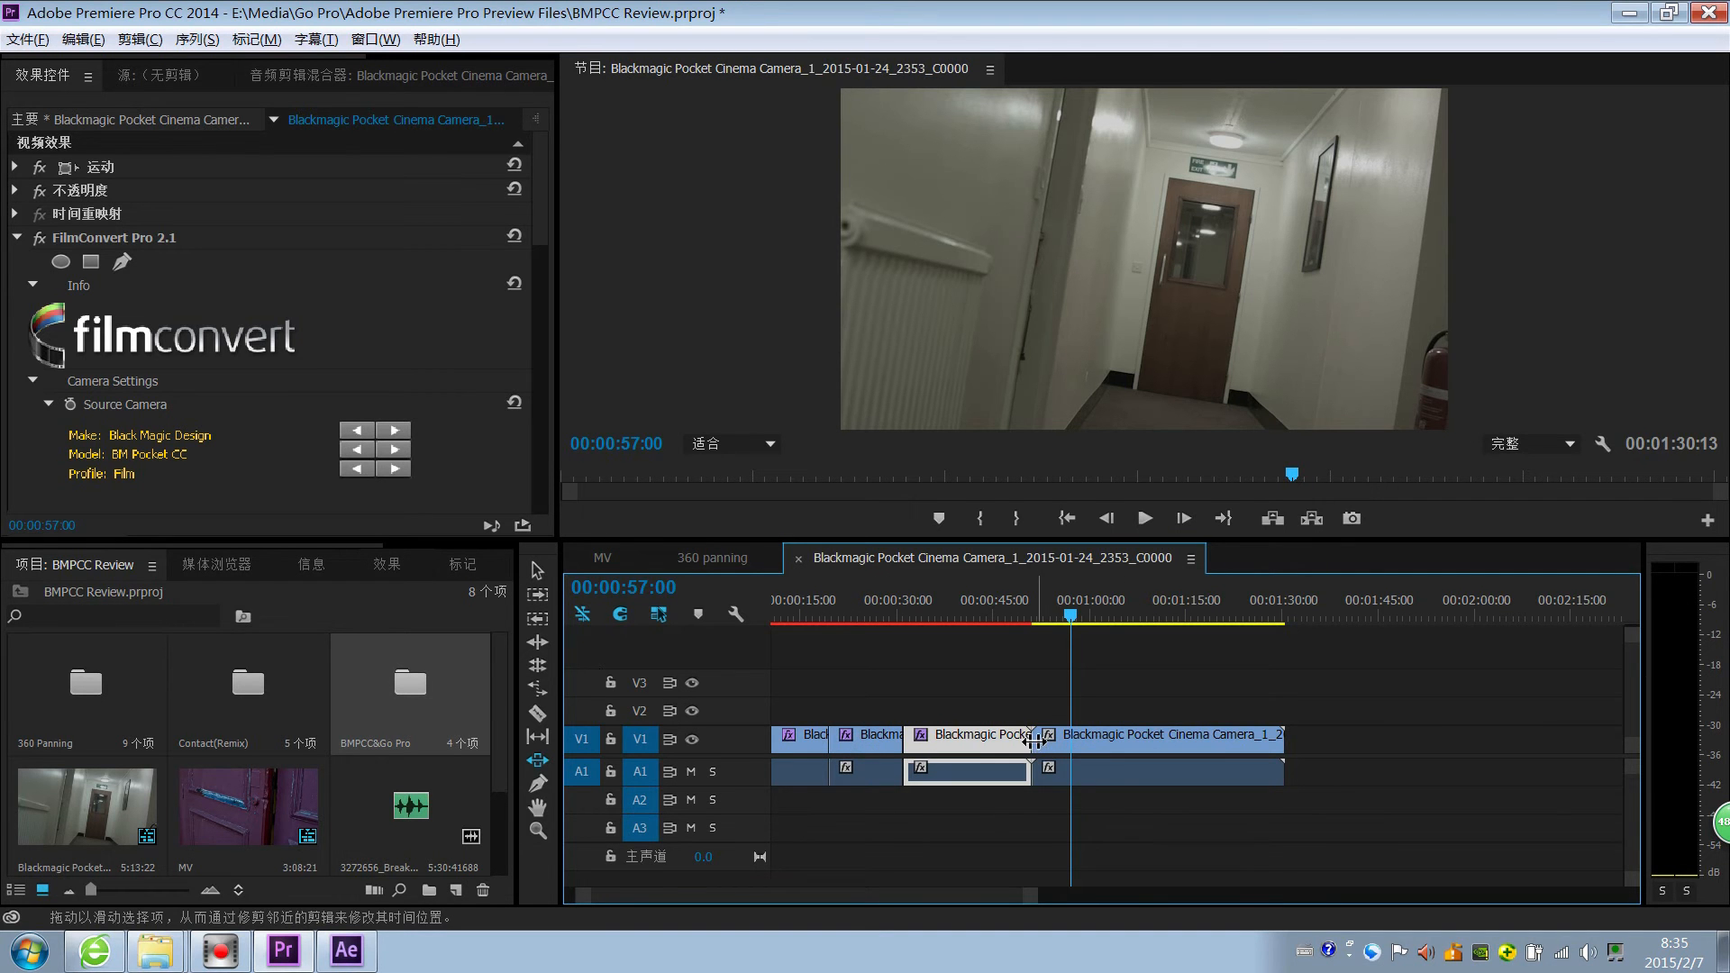
left_click_drag(1033, 739, 1080, 736)
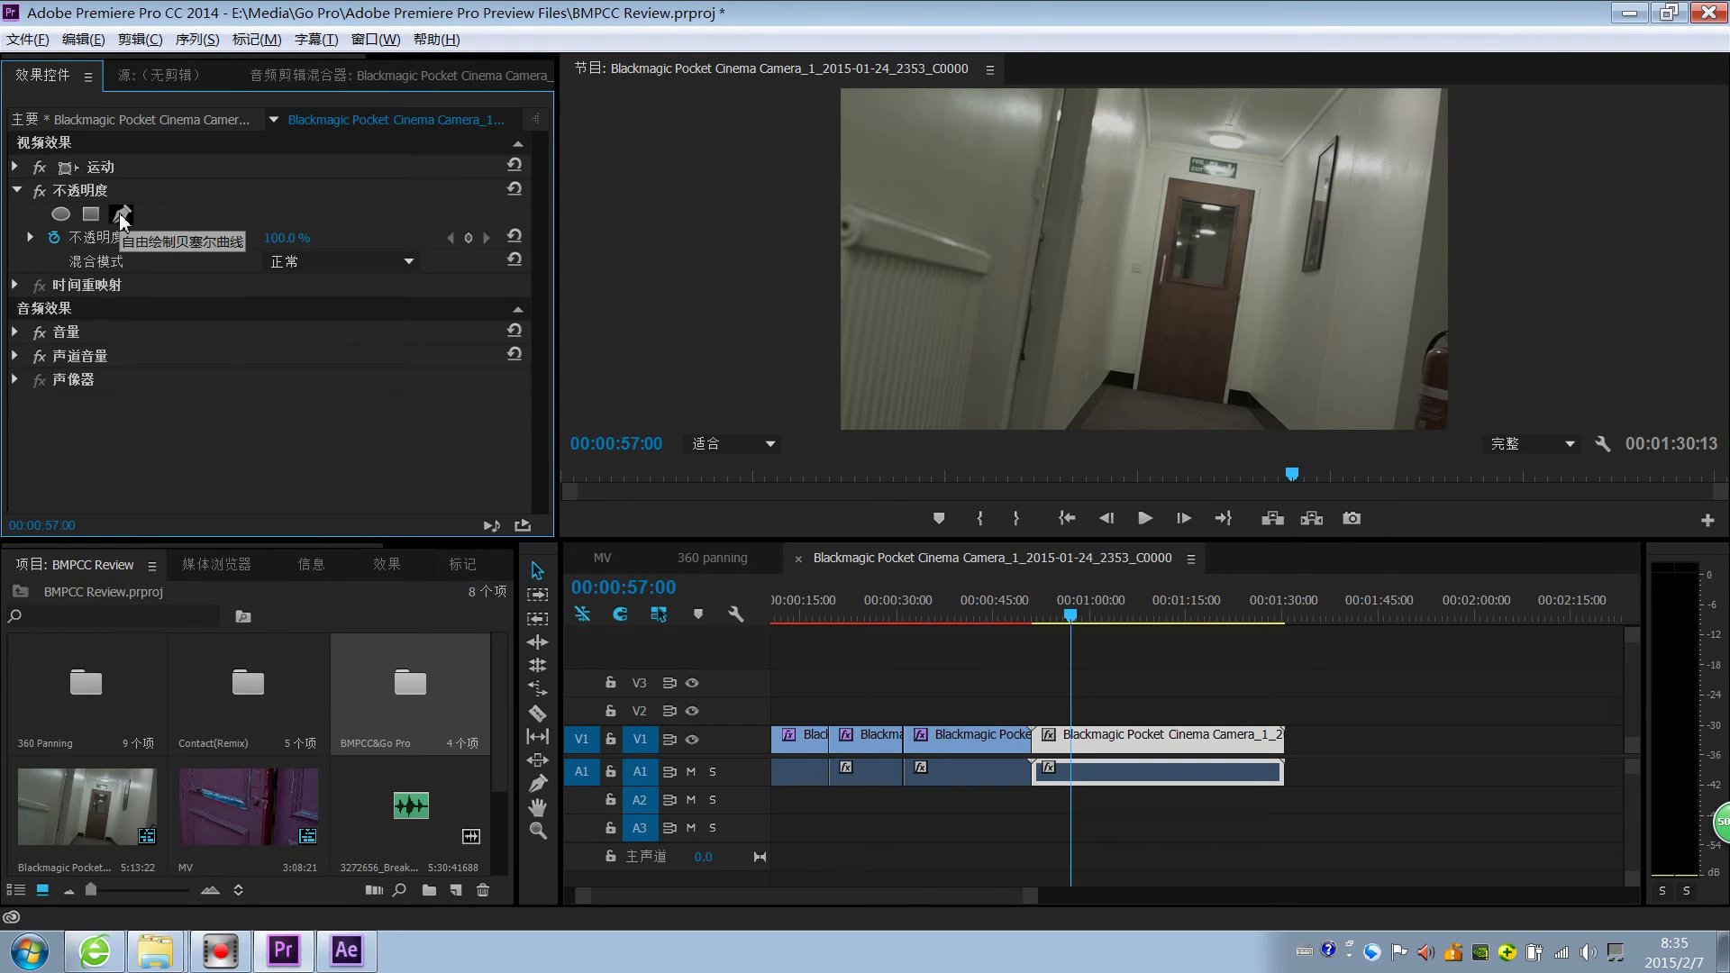
Try drawing a freeform opacity mask over the corridor image on the last clip and undo it
left_click(121, 217)
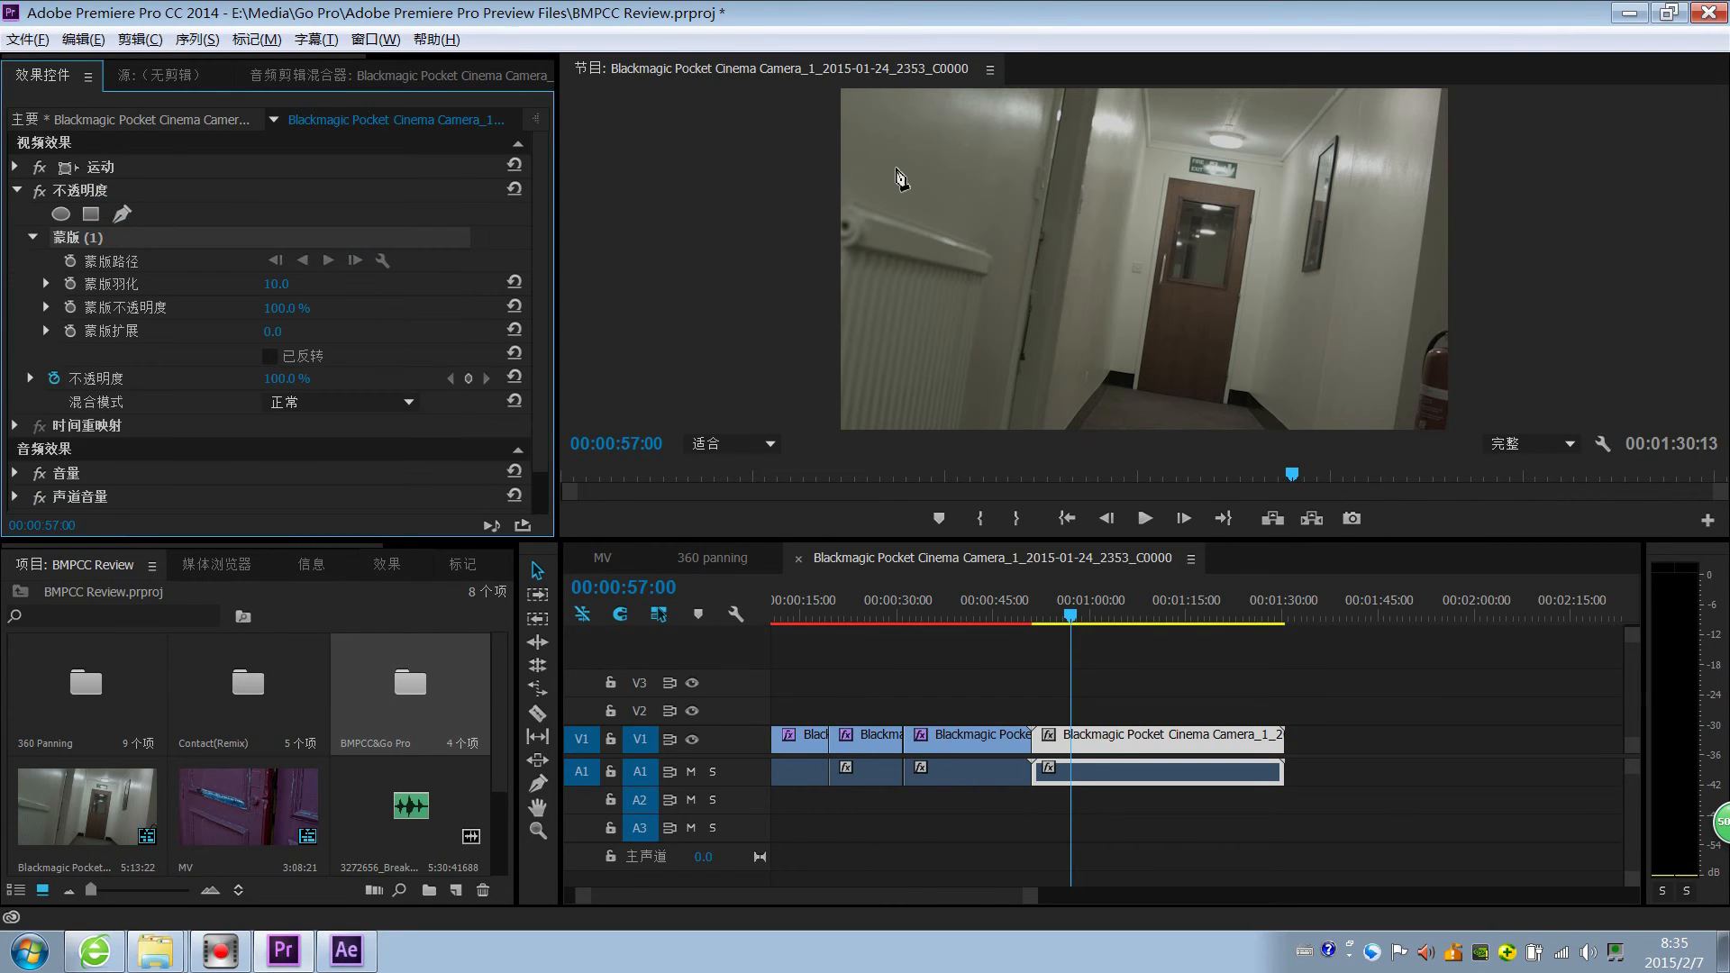
left_click(895, 169)
left_click(964, 357)
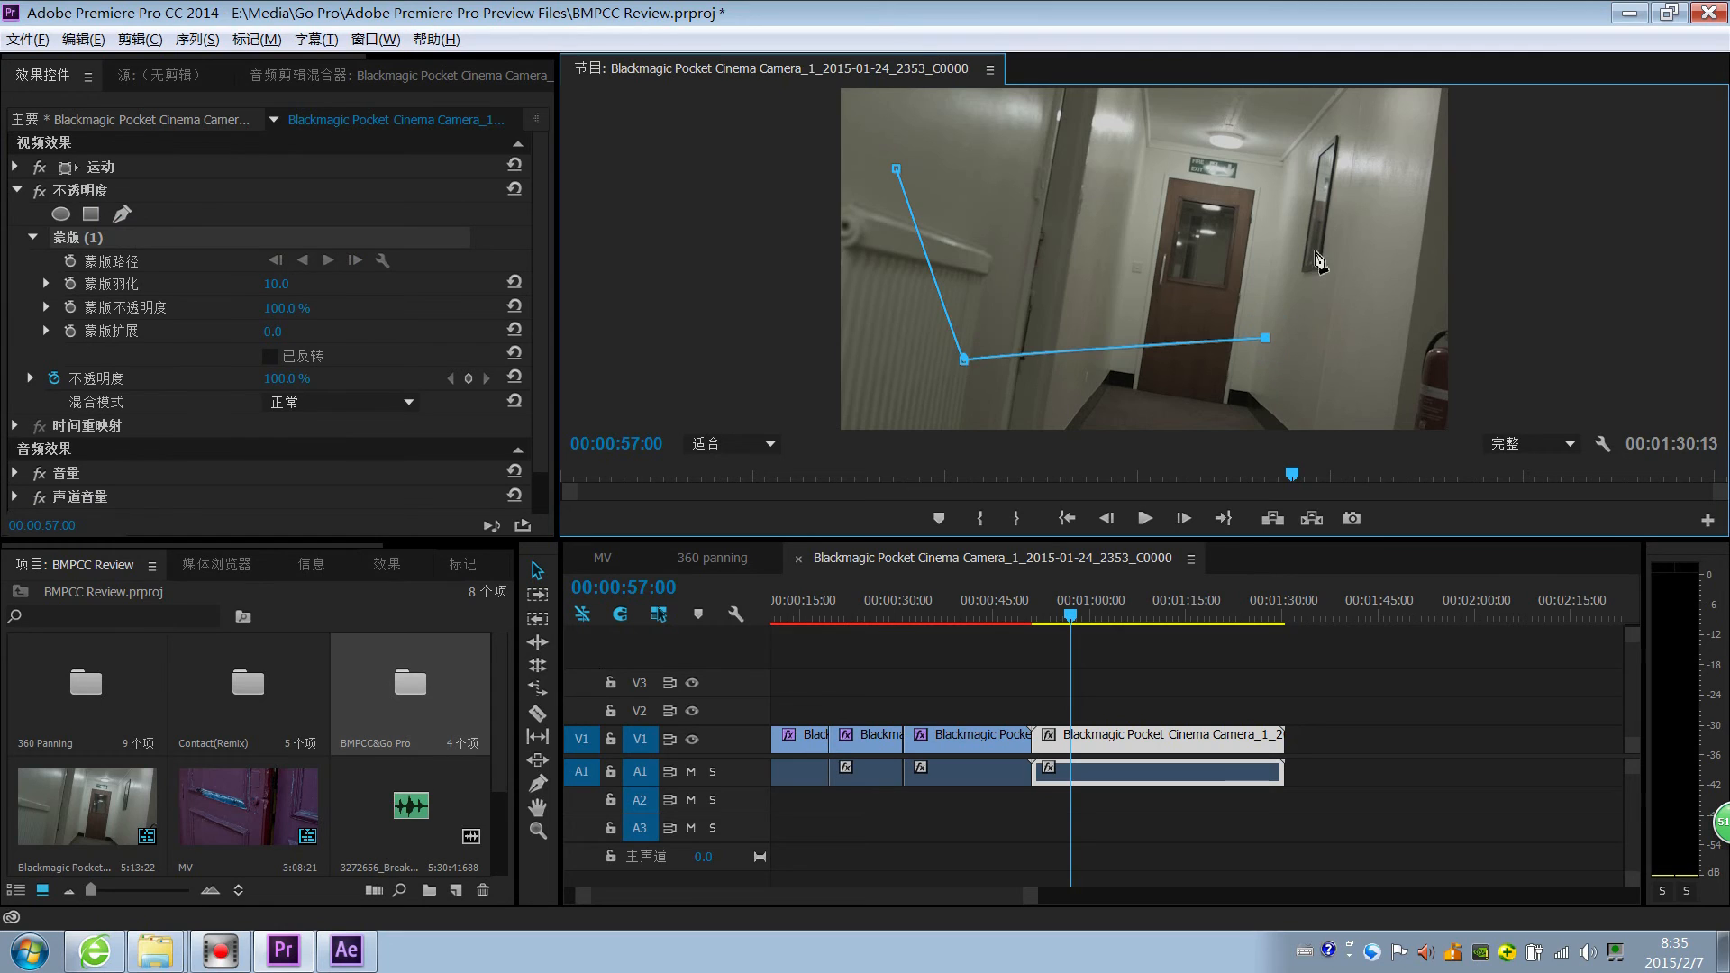
key("ctrl+z")
key("ctrl+z")
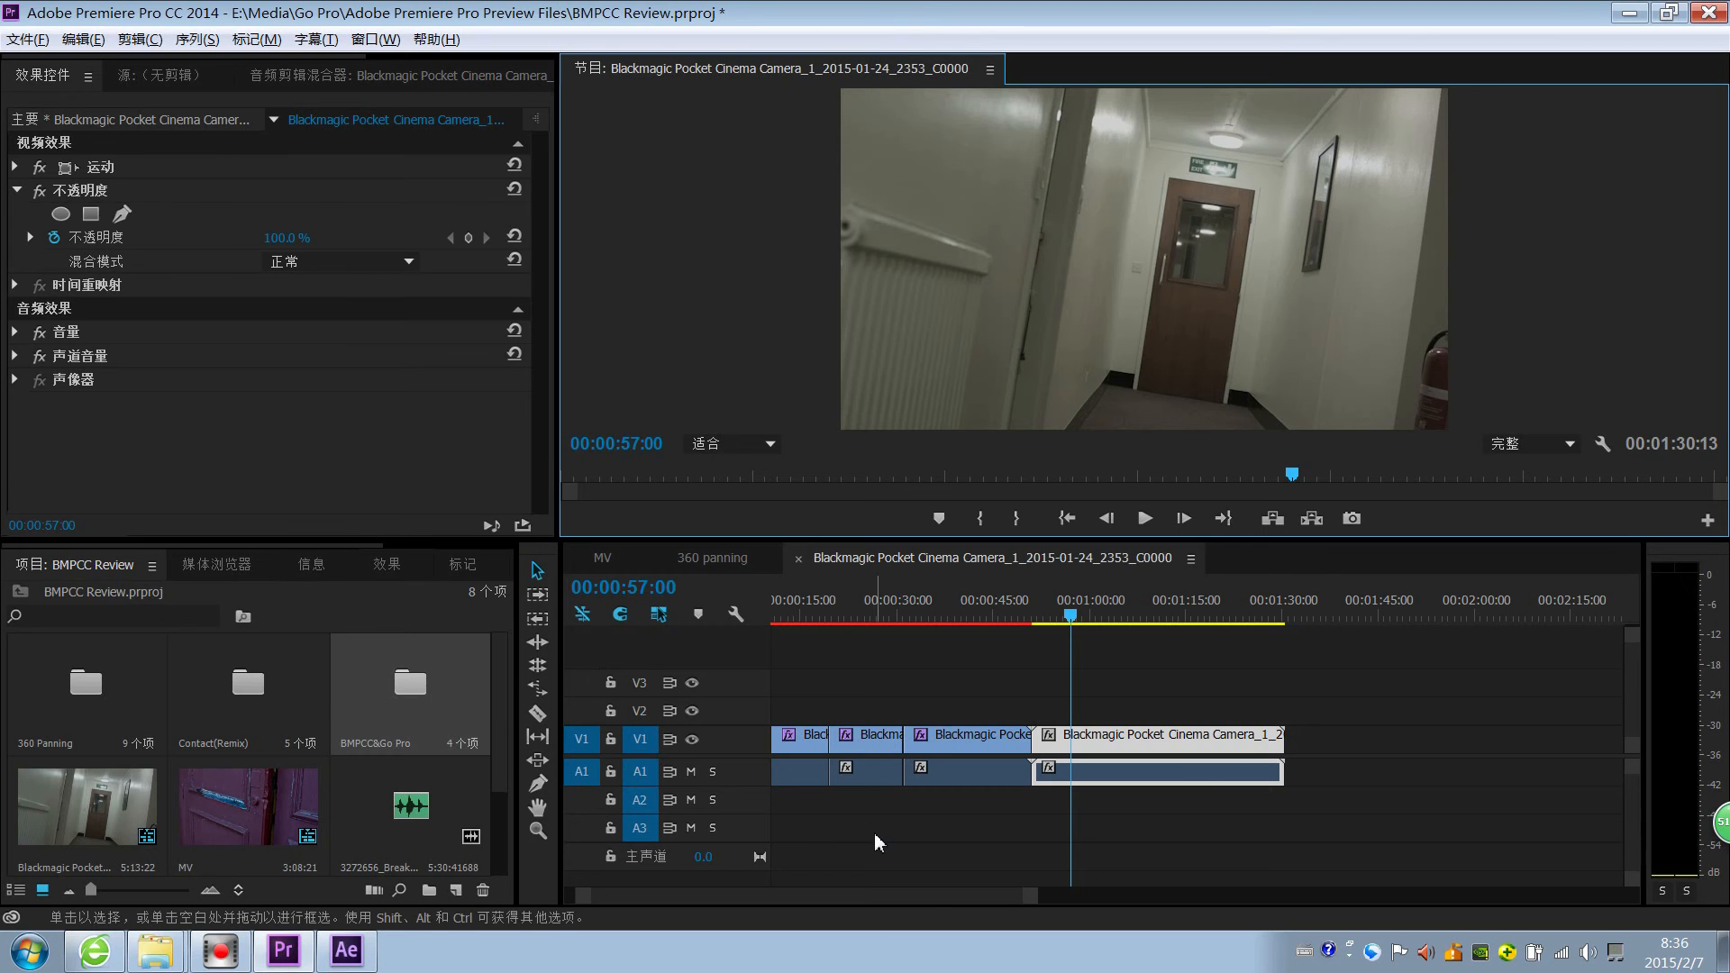
Pan the timeline back and forth with the Hand tool and return to the Selection tool
key("h")
left_click_drag(963, 681, 1170, 674)
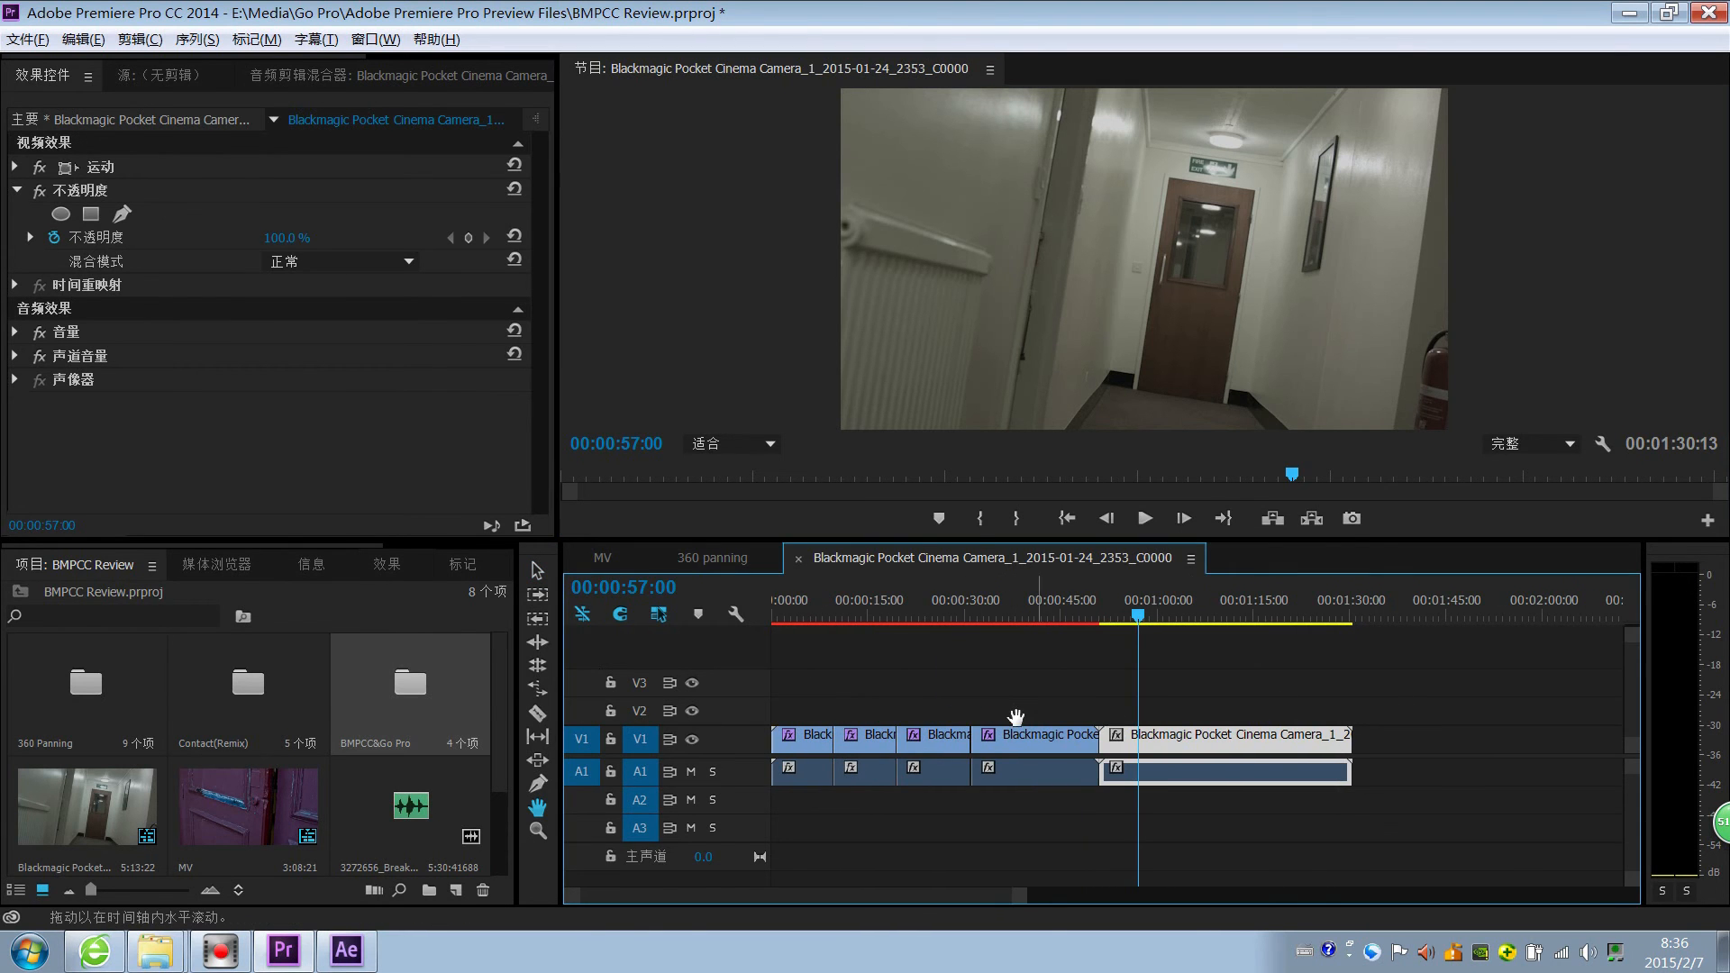
left_click_drag(1014, 719, 951, 758)
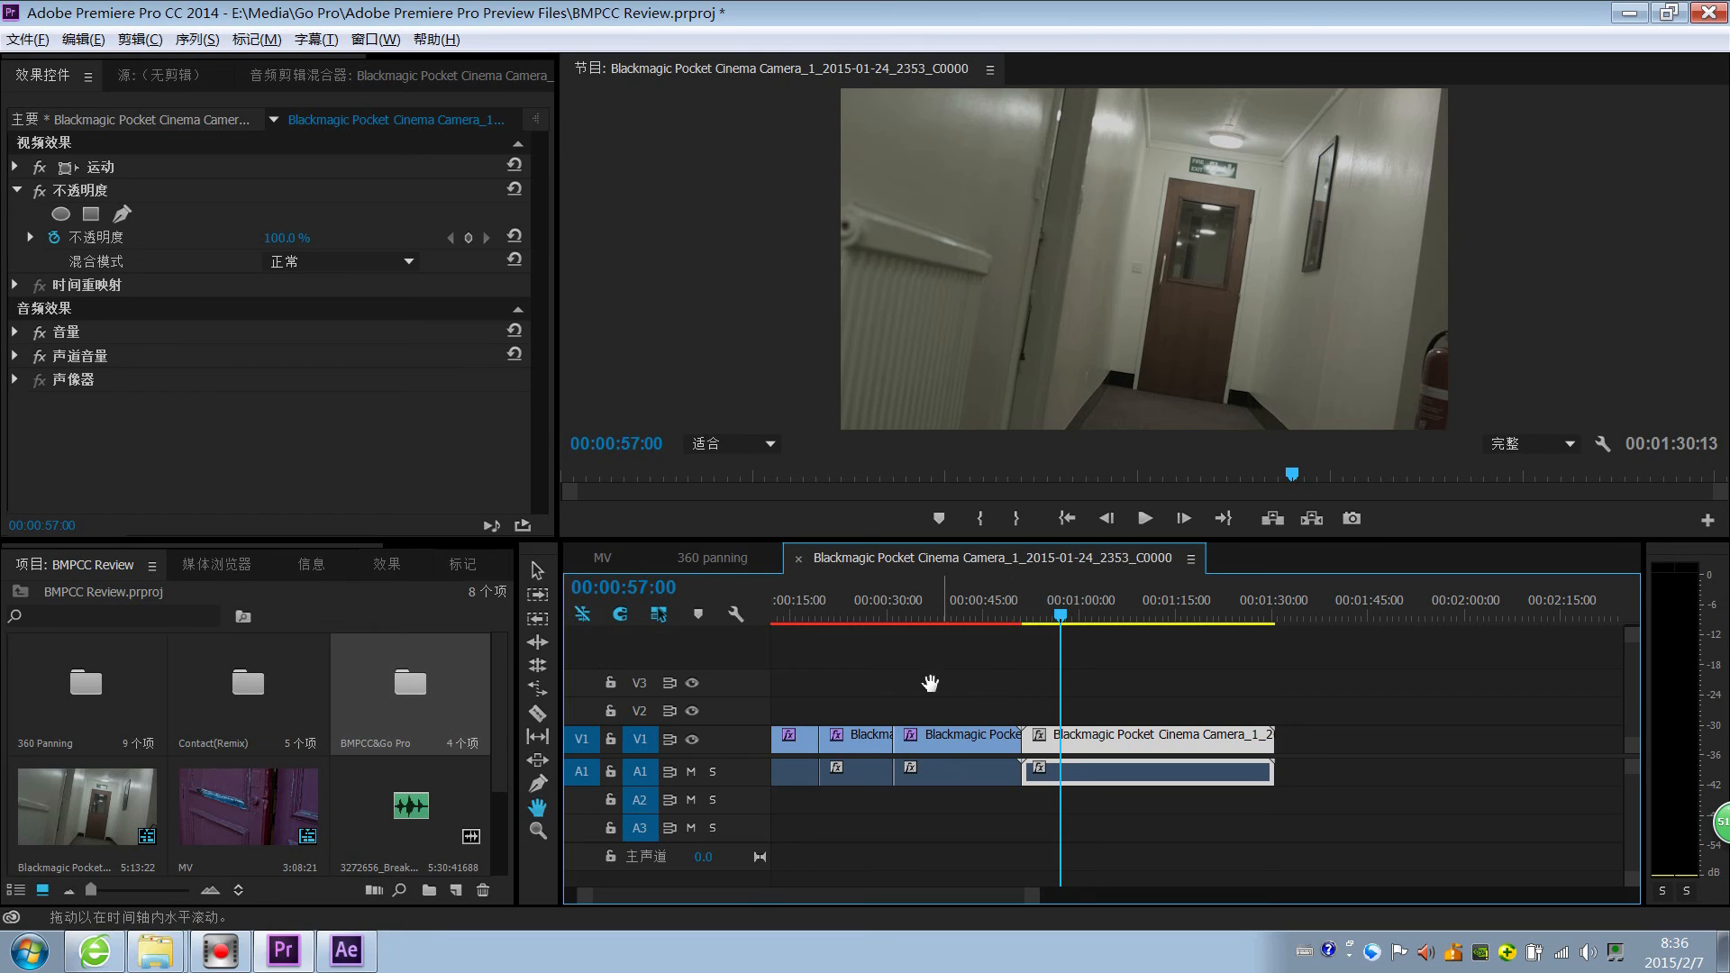
left_click(545, 572)
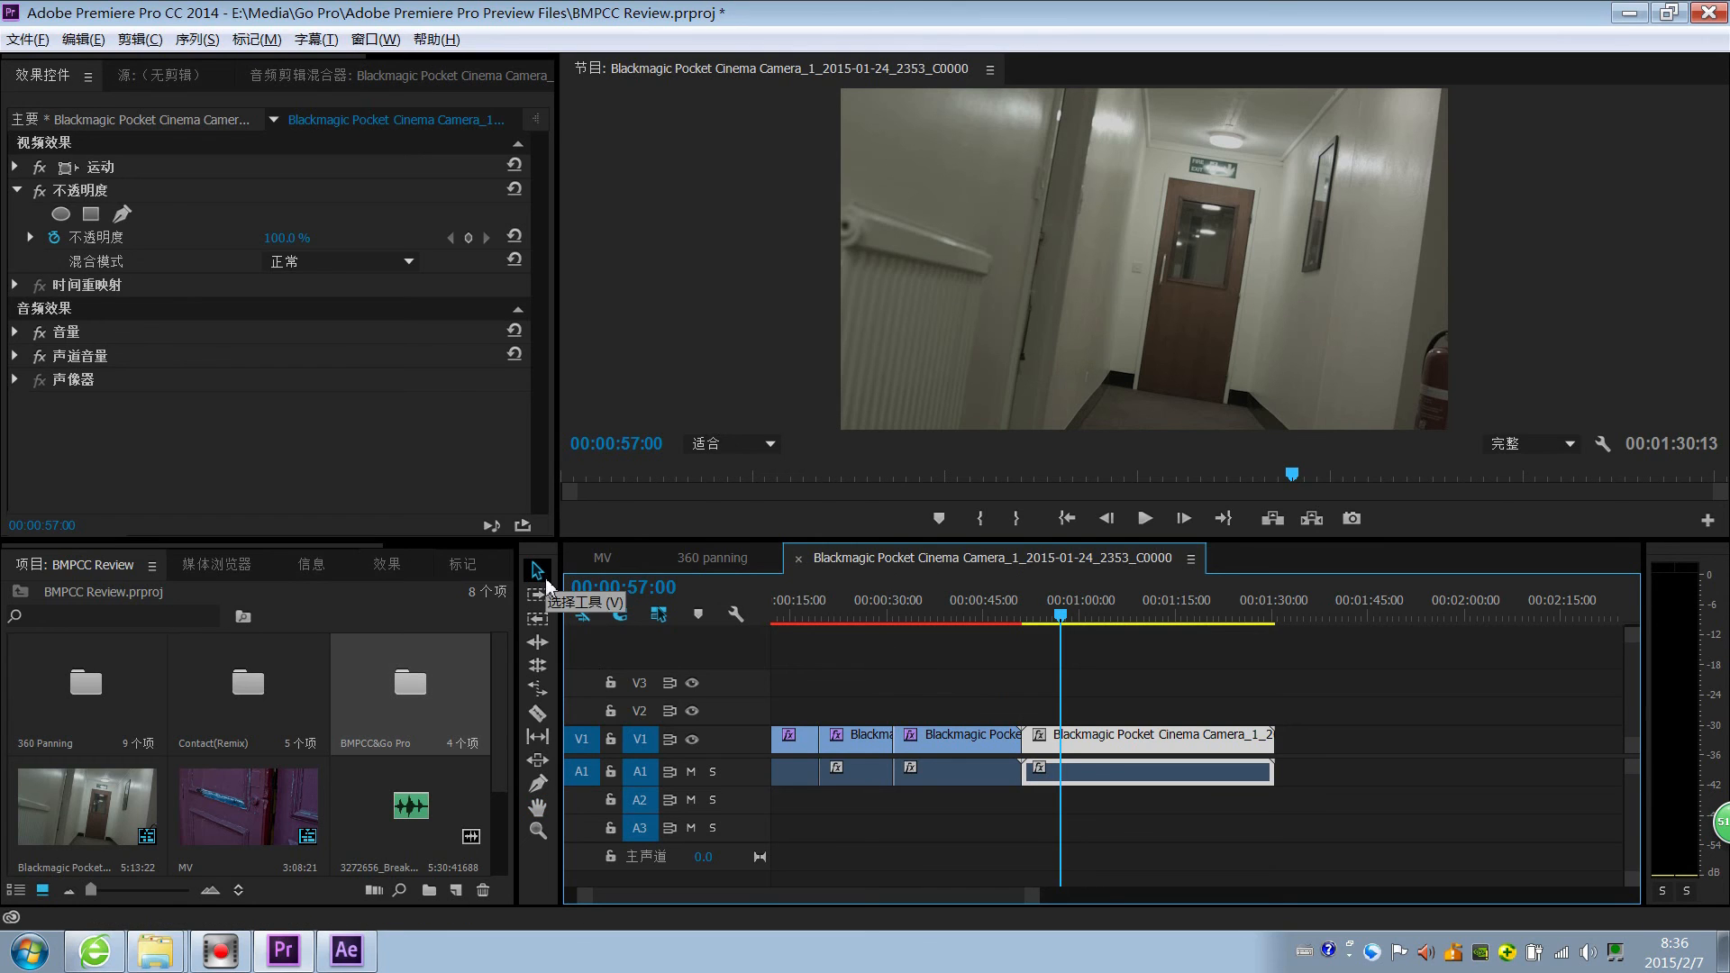
Zoom the timeline in to inspect individual clips and zoom back out until the whole sequence fits
left_click(537, 830)
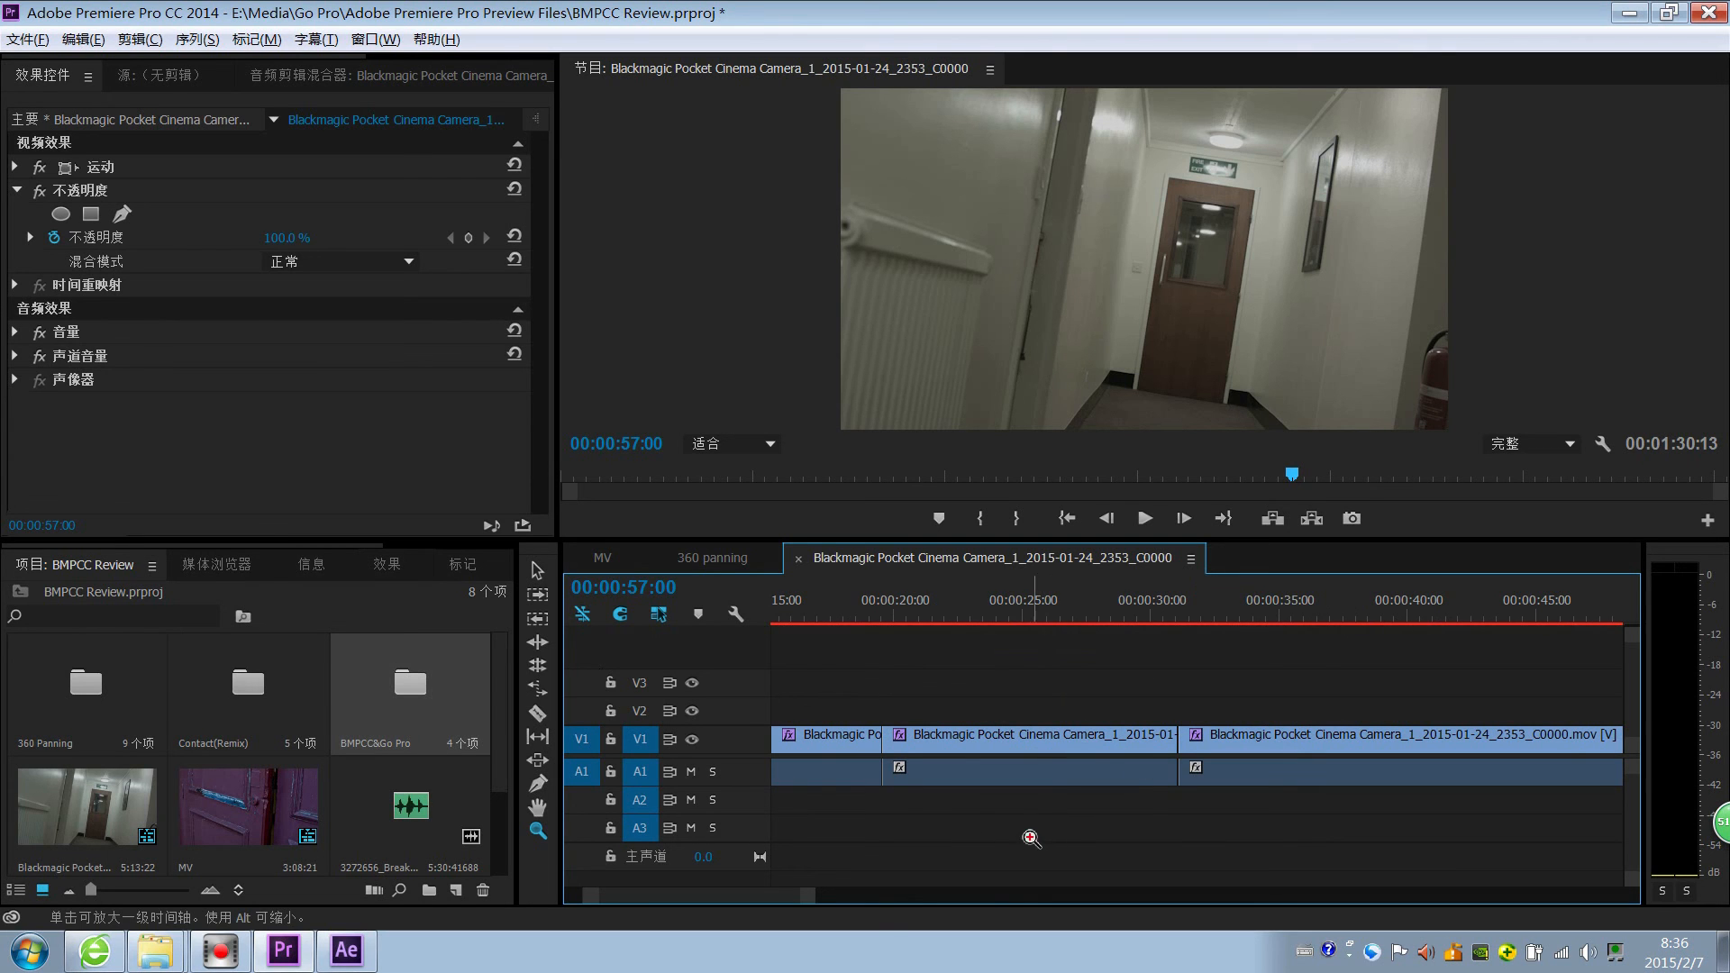
left_click(982, 843)
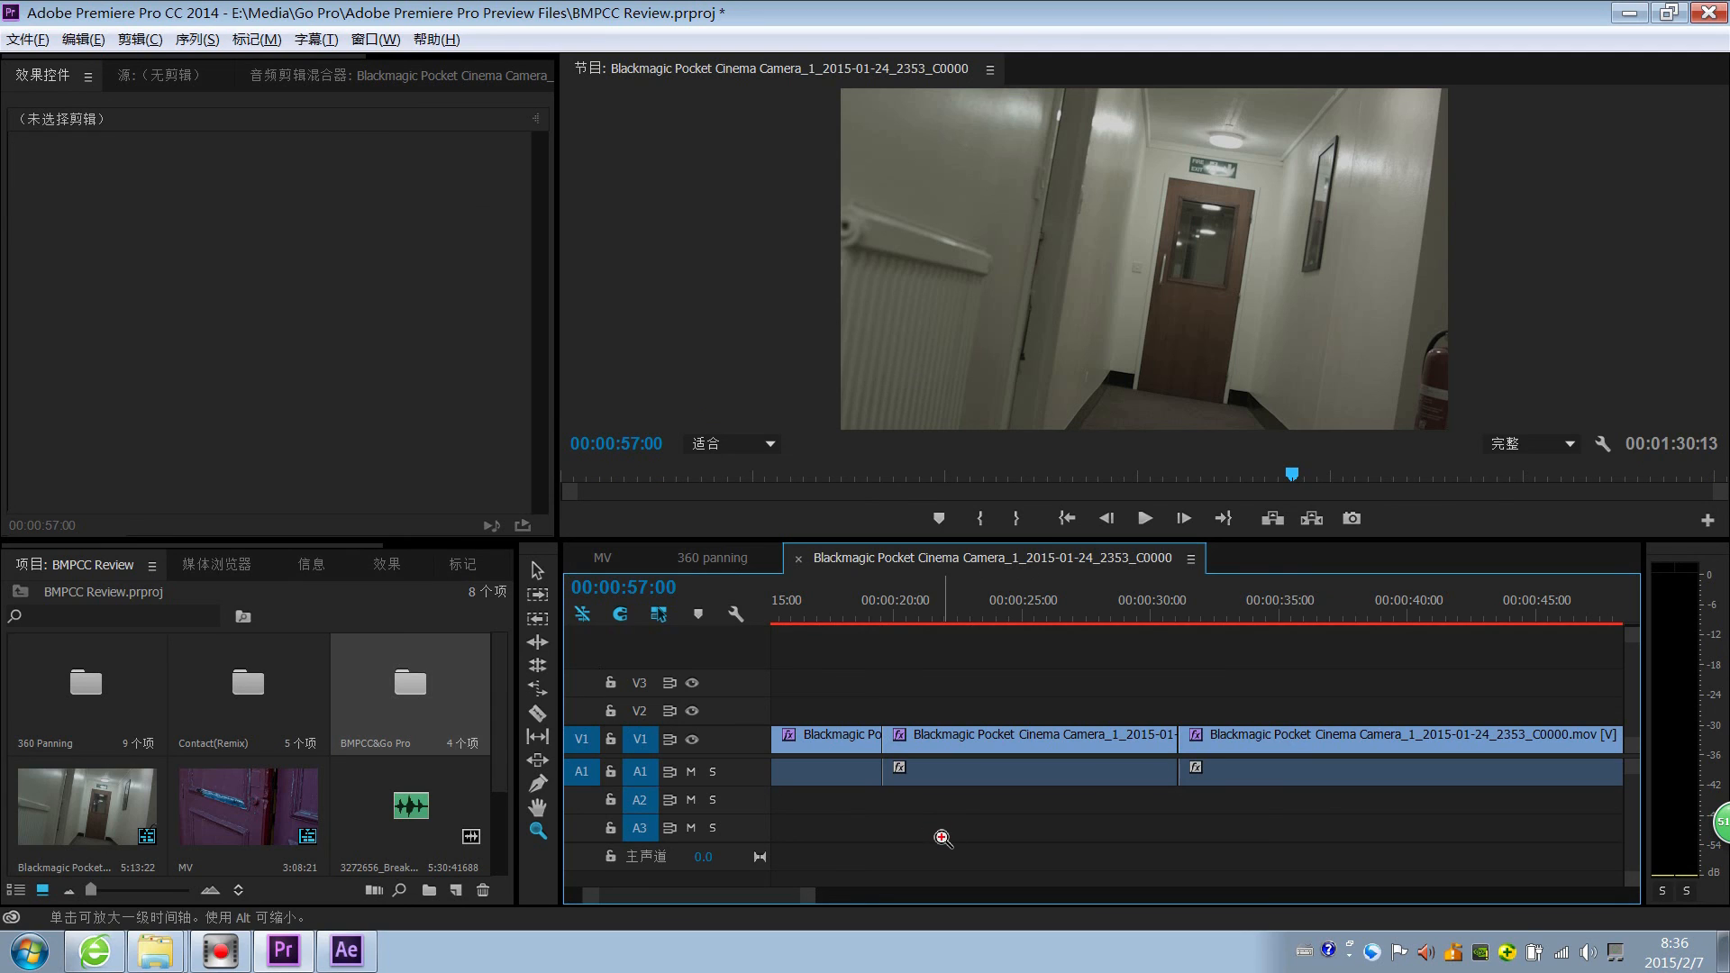
key("v")
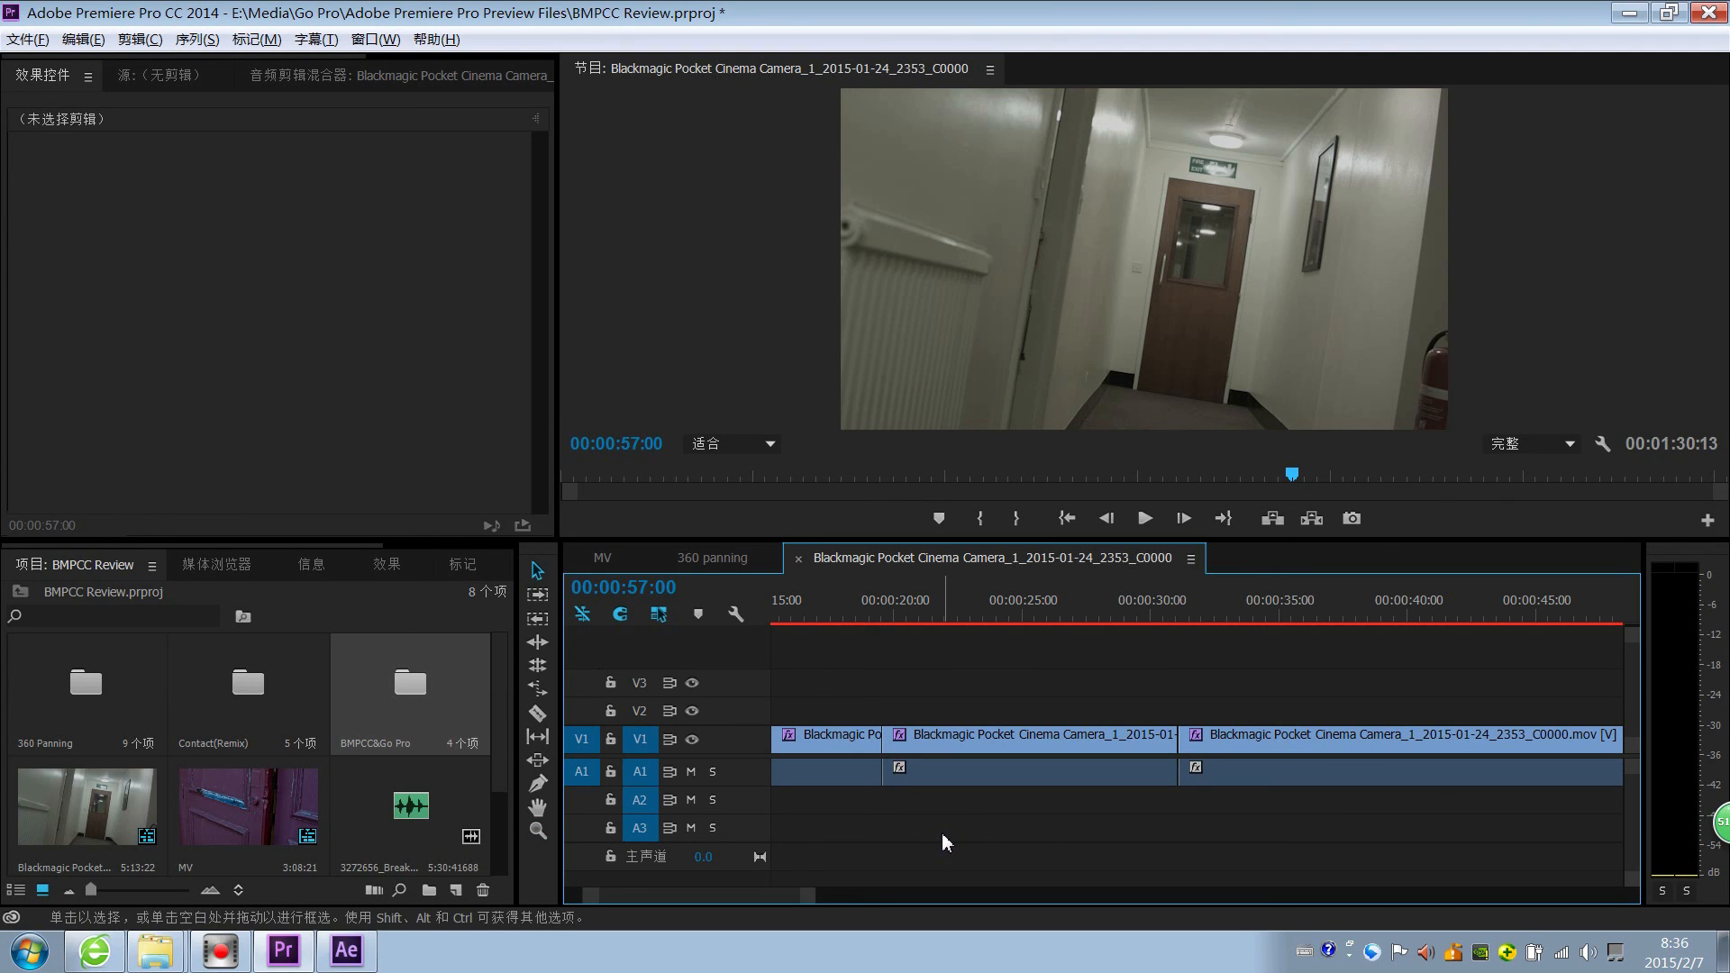
key("minus")
key("minus")
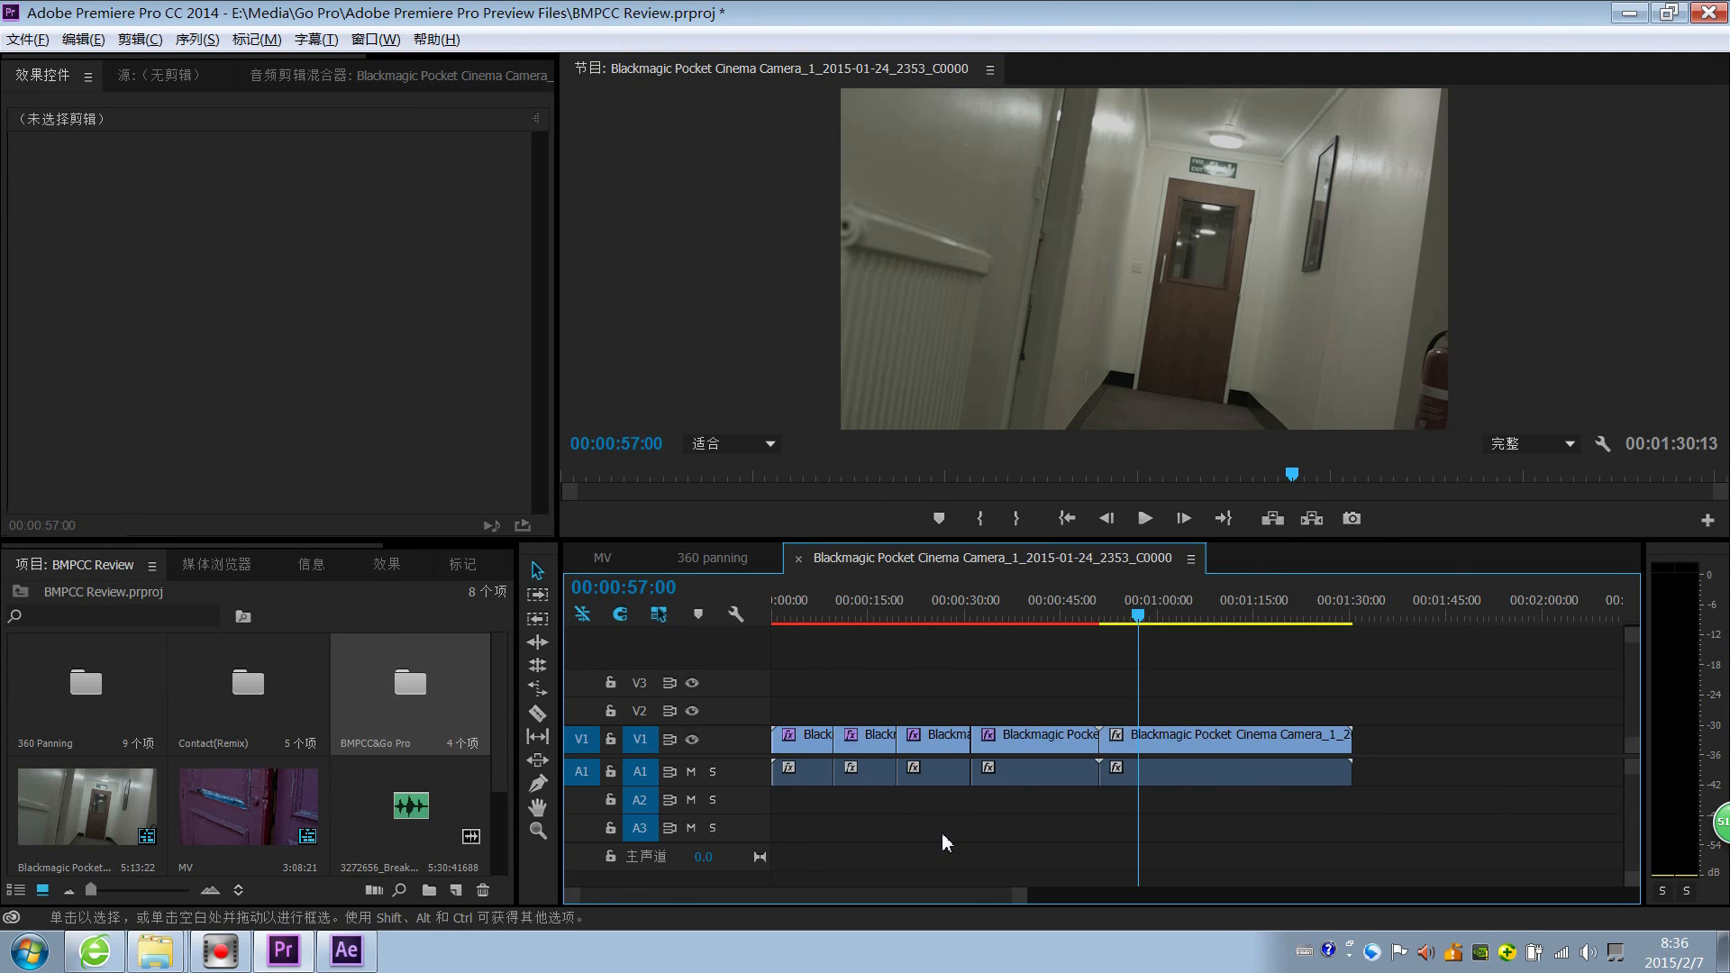
key("equal")
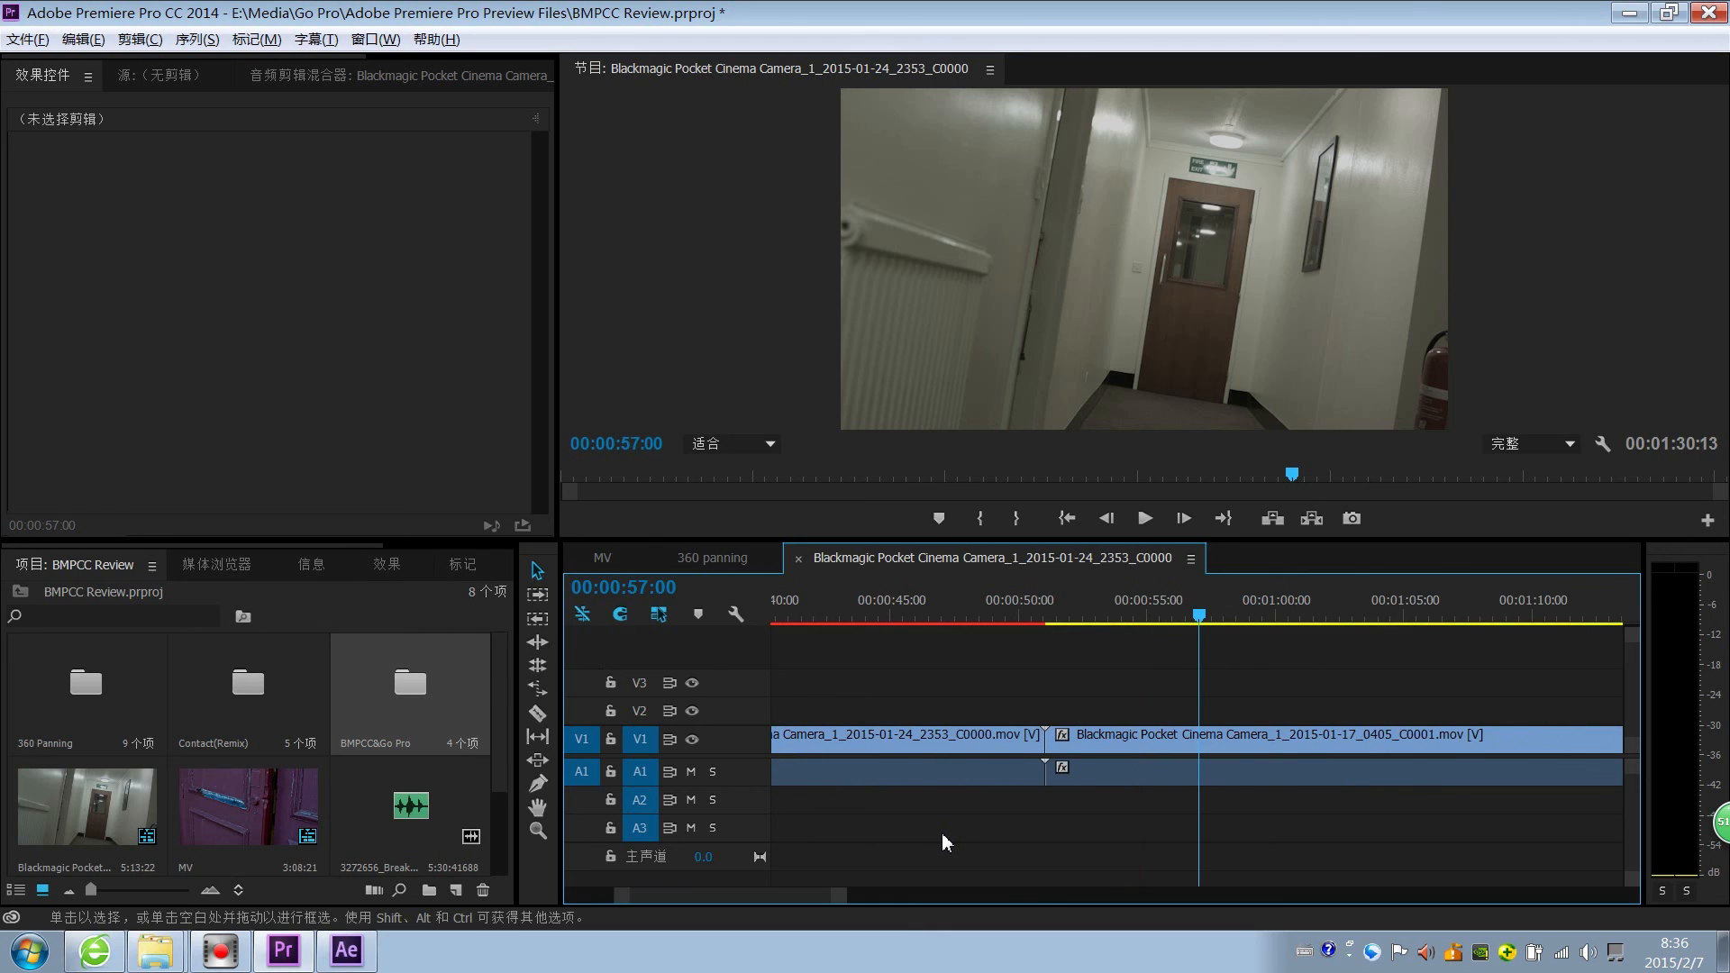
key("minus")
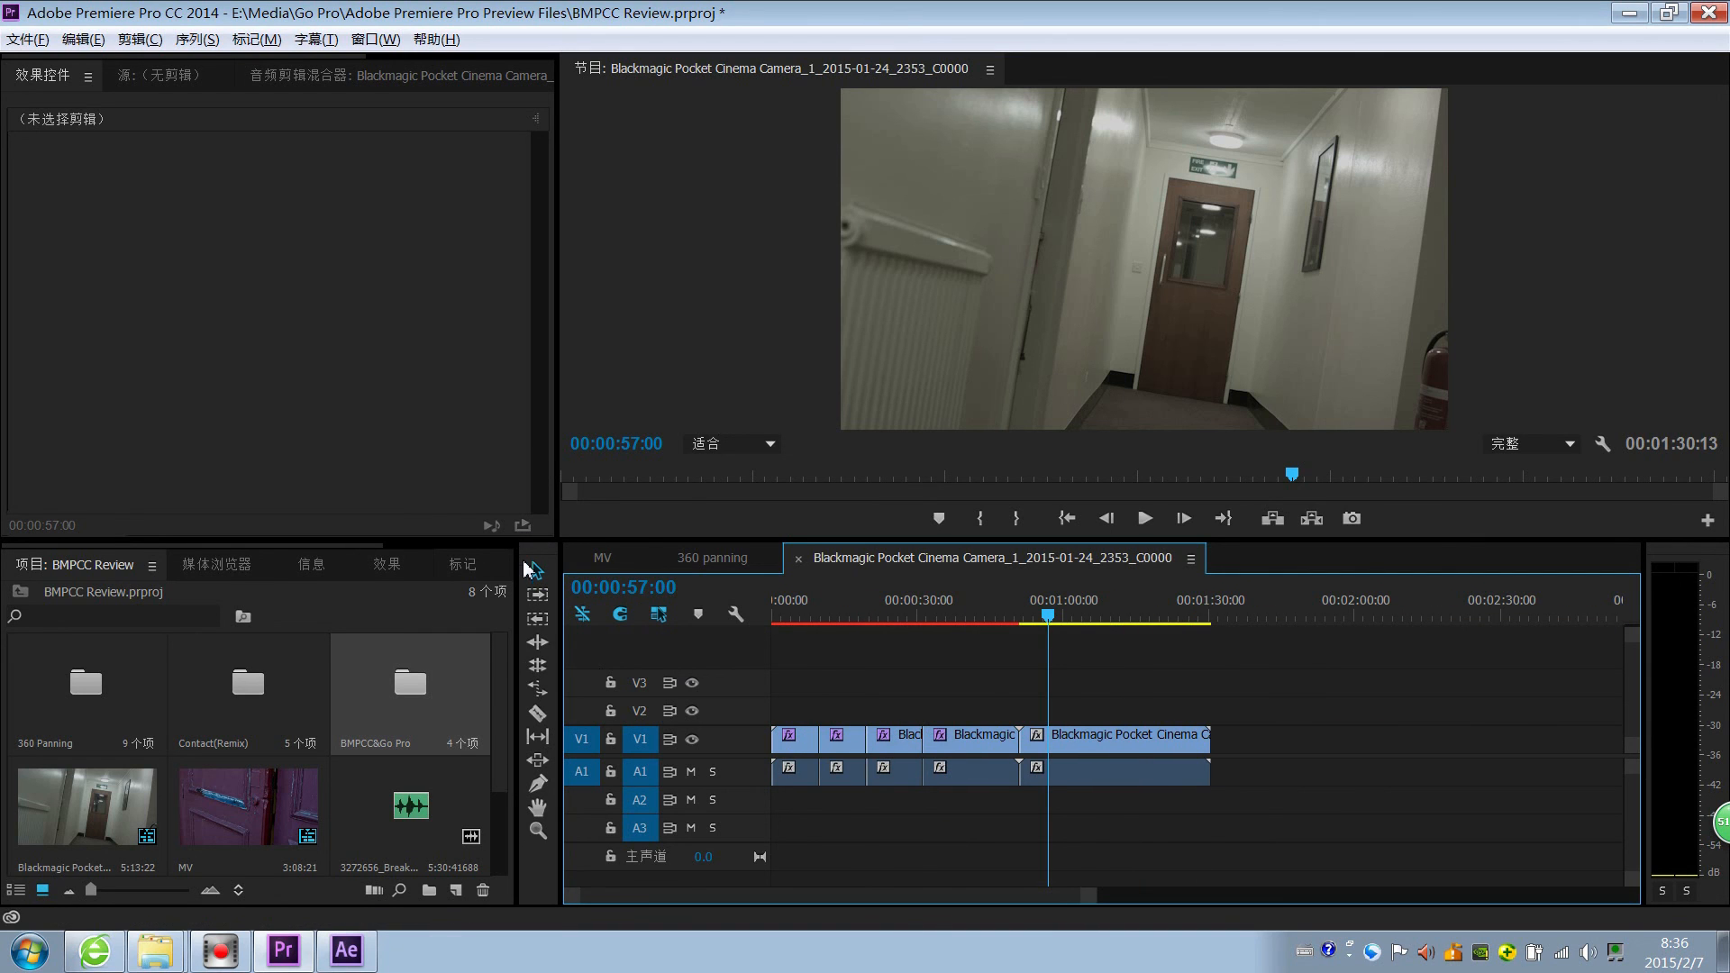